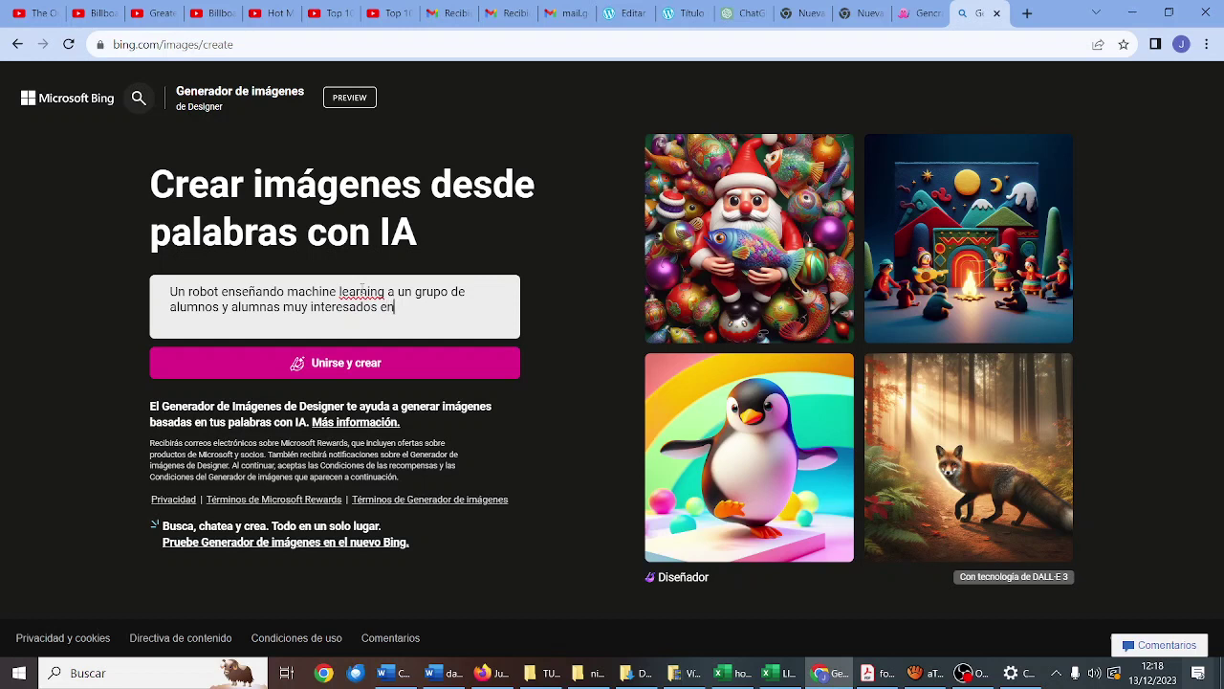
Step: Complete the Bing image prompt with "entre los que hay un alumno dormido" and try to create the image
{"action": "type", "text": "y un alumno dormido"}
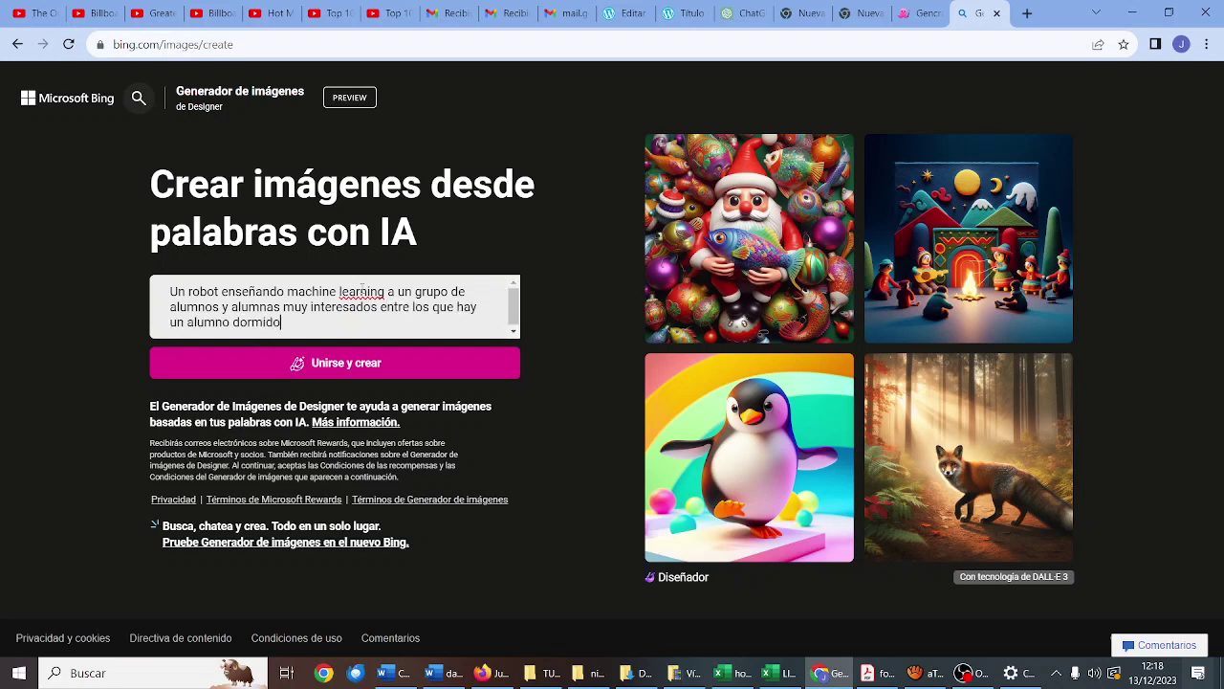
{"action": "left_click", "coordinate": [348, 365]}
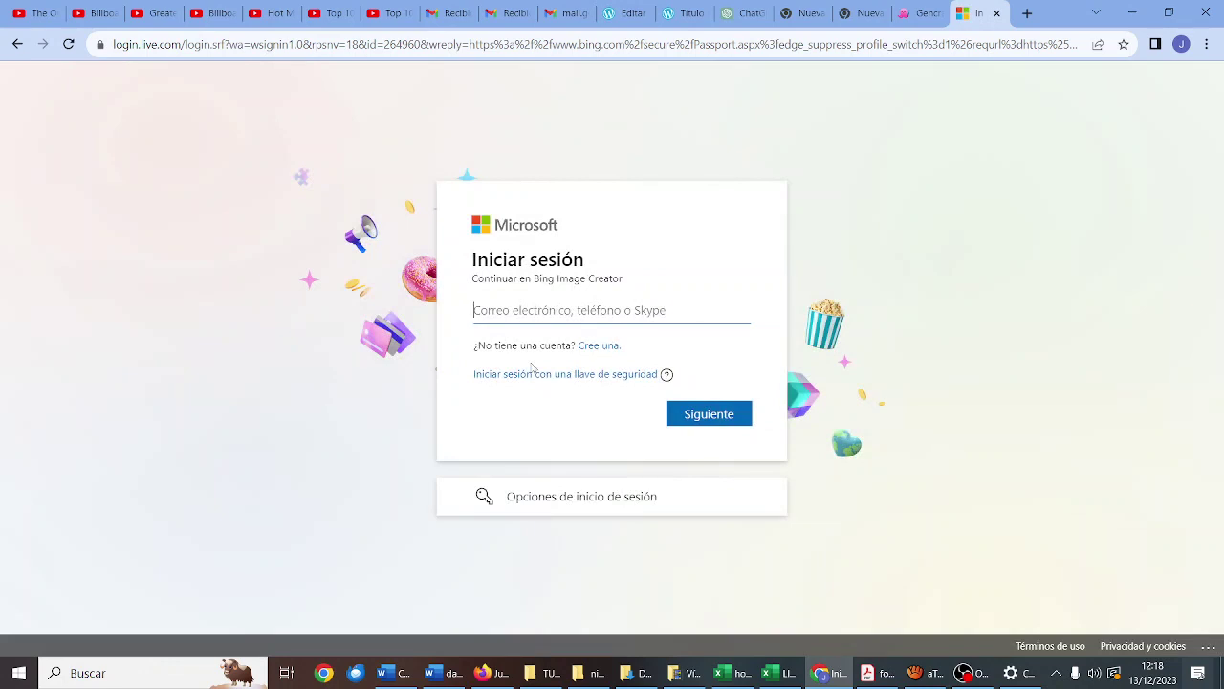
{"action": "left_click", "coordinate": [911, 18]}
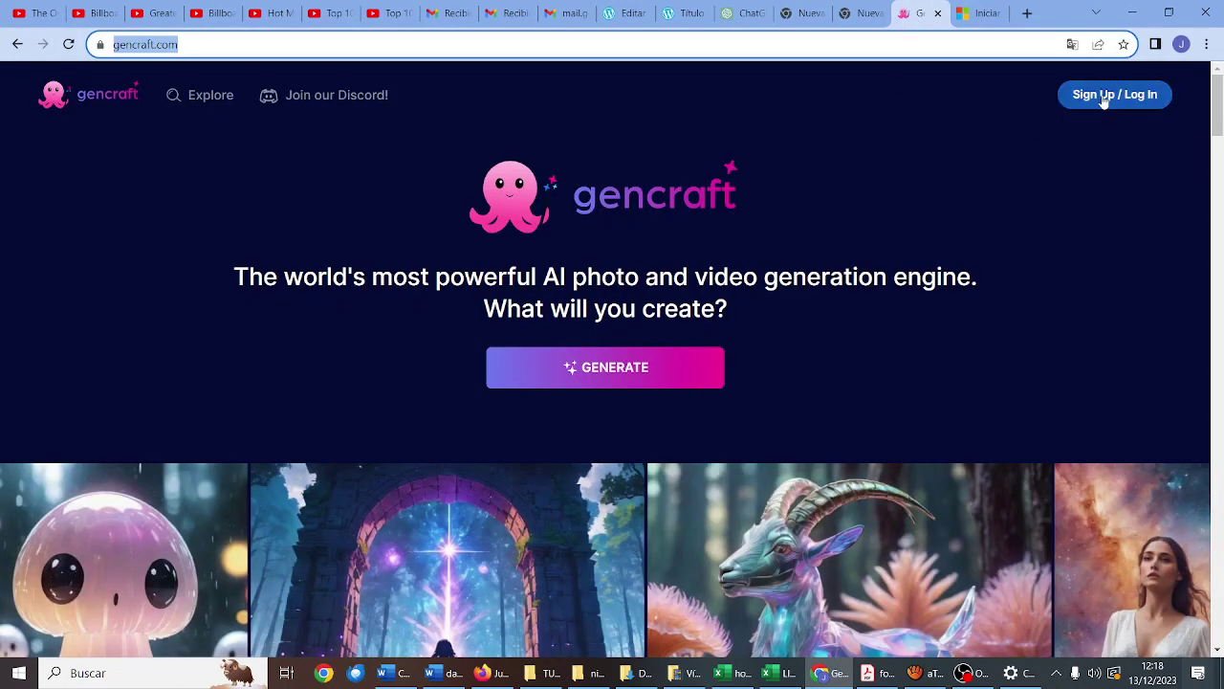
{"action": "left_click", "coordinate": [1005, 19]}
{"action": "left_click", "coordinate": [17, 45]}
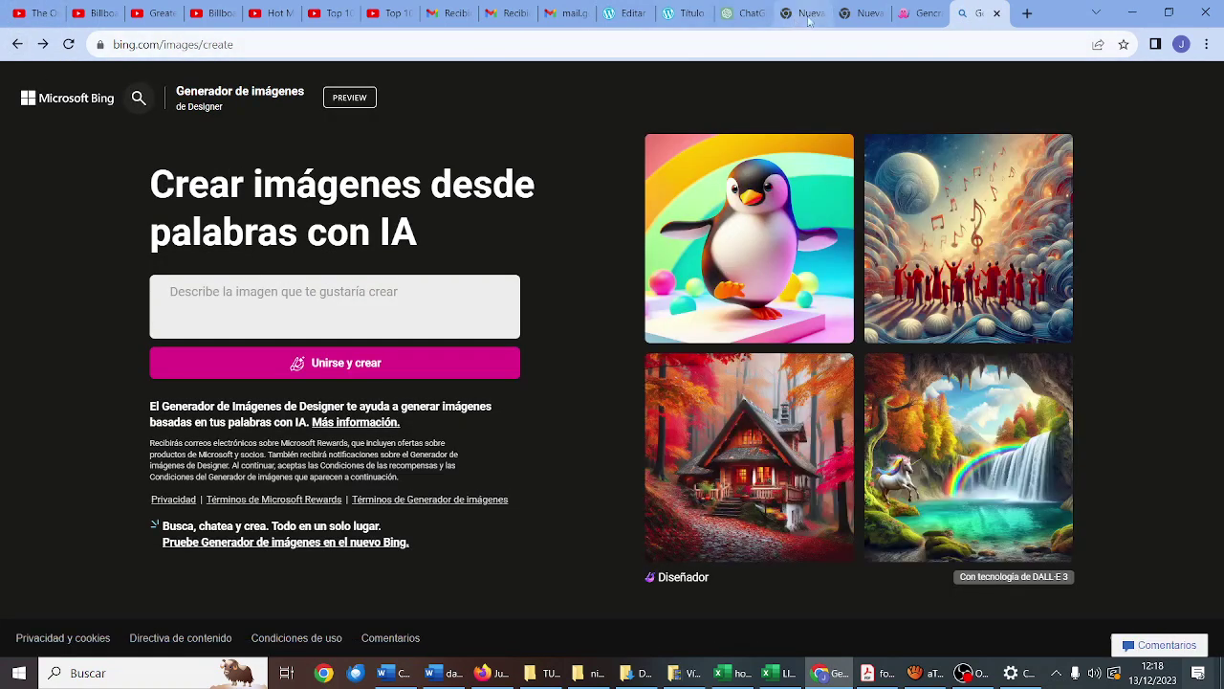
Step: Switch to Gencraft, sign in with the first listed Google account and skip the welcome tour
{"action": "mouse_move", "coordinate": [908, 20]}
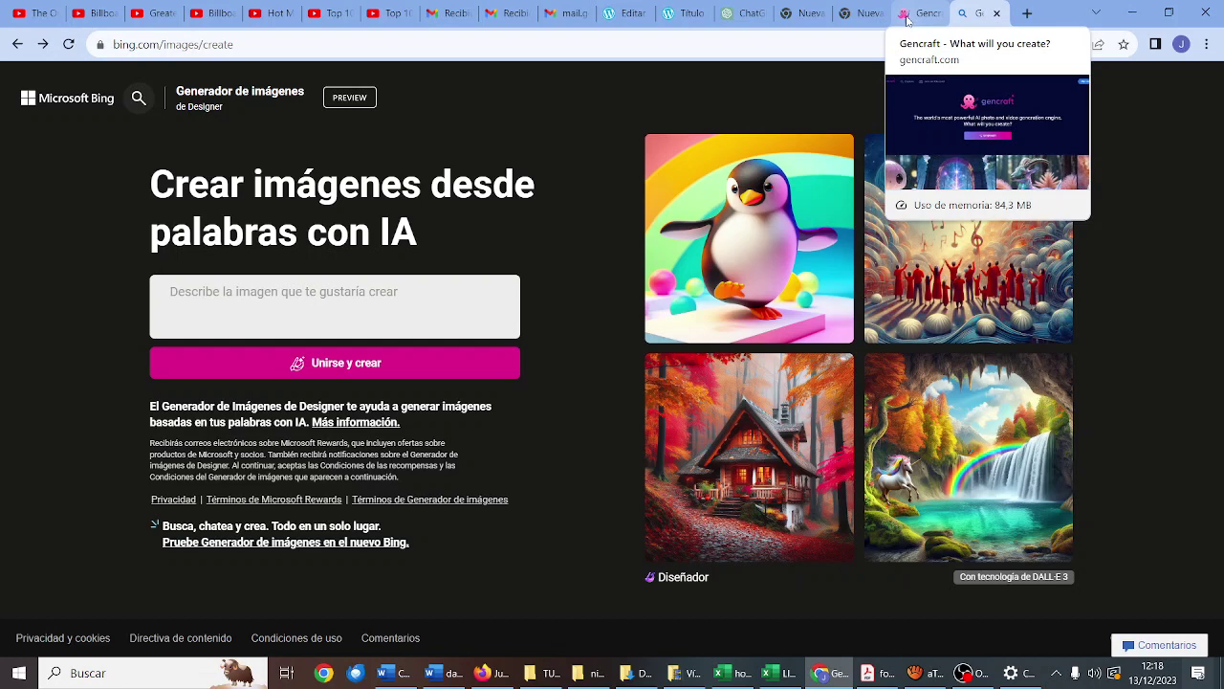
{"action": "left_click", "coordinate": [908, 20]}
{"action": "left_click", "coordinate": [1090, 95]}
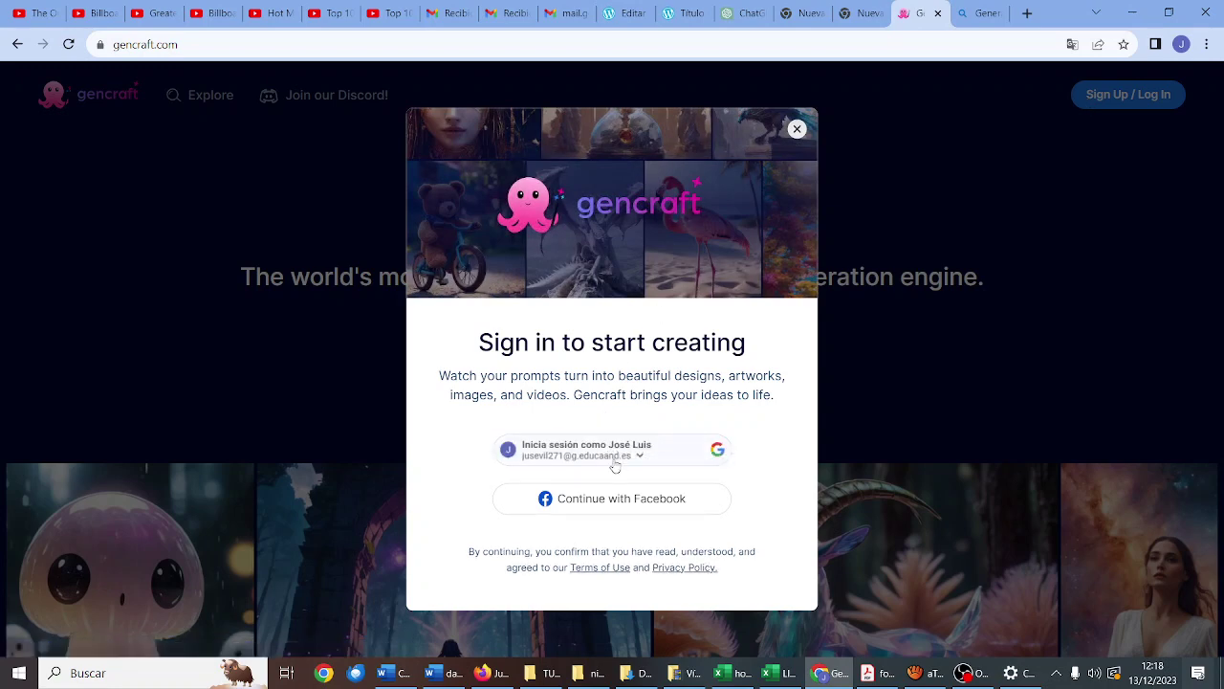
{"action": "left_click", "coordinate": [615, 462]}
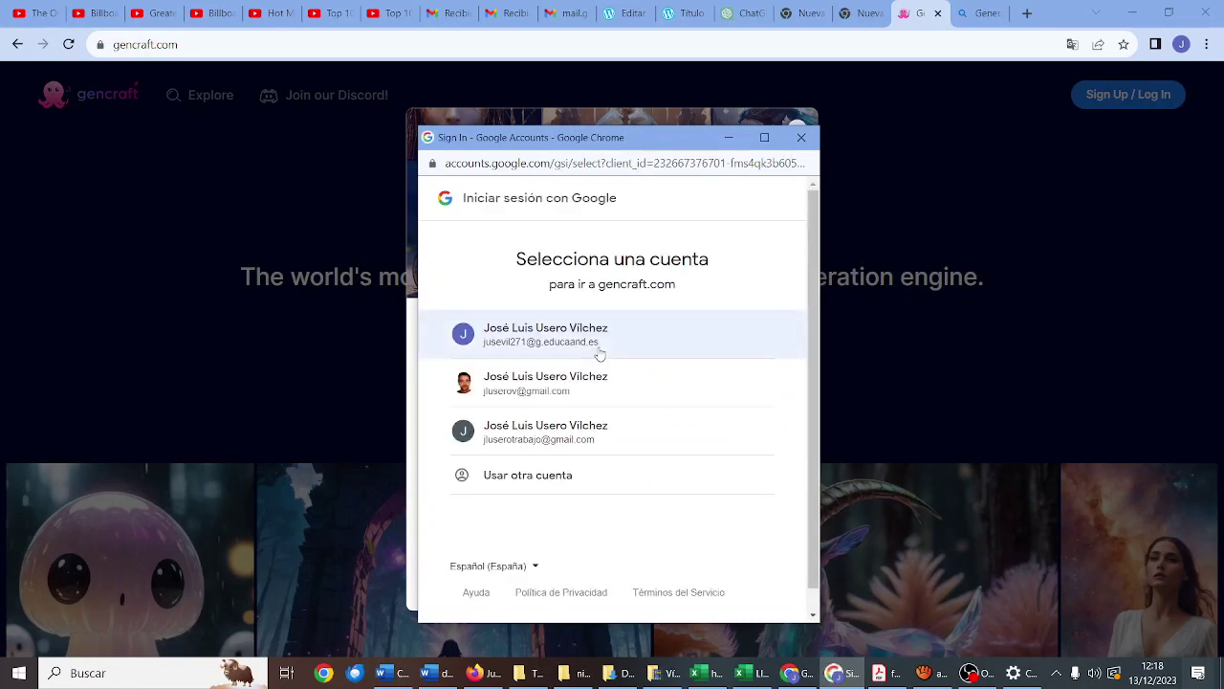
{"action": "left_click", "coordinate": [593, 345]}
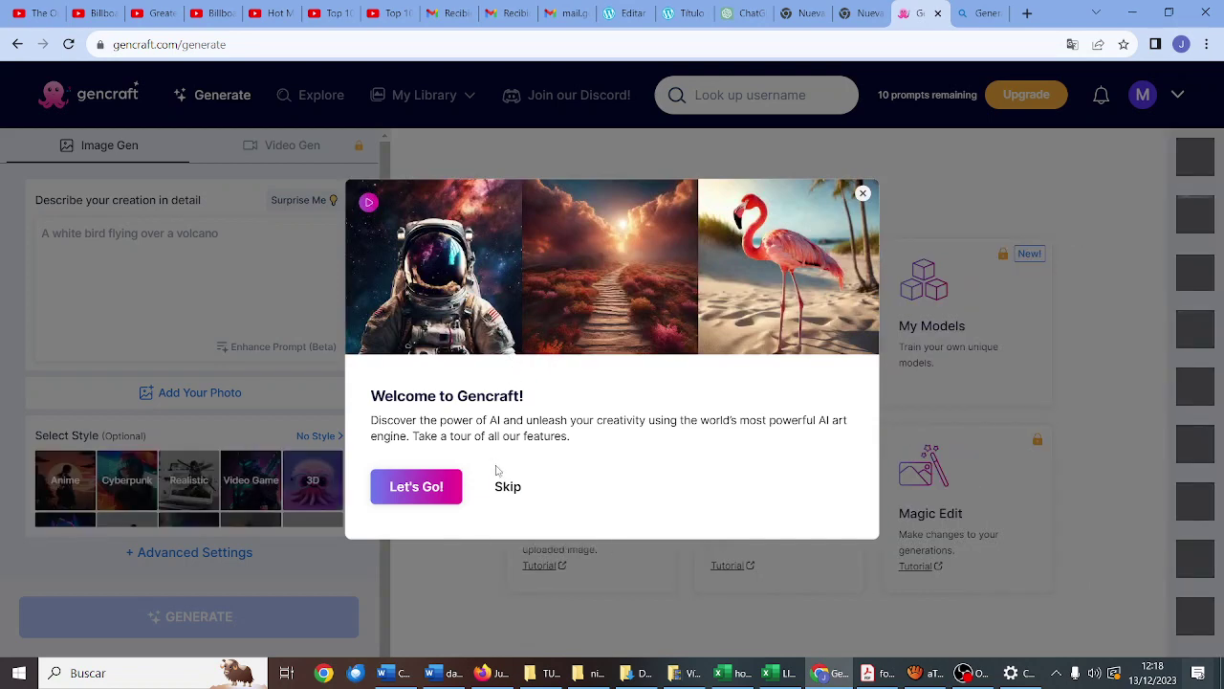
{"action": "left_click", "coordinate": [507, 488]}
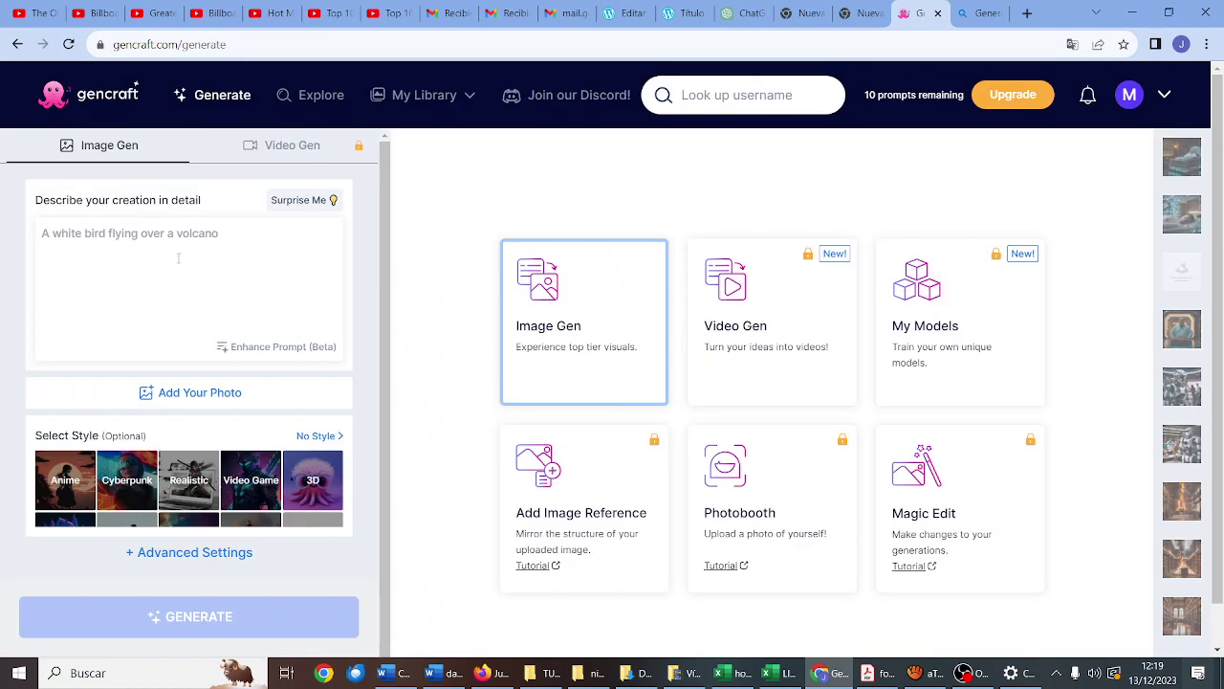
Step: Enter prompt "Una clase de informática en la que hay un robot enseñando machine learning en la pizarra con todos los alumnos interesados salvo uno que está dormido"
{"action": "type", "text": "Un"}
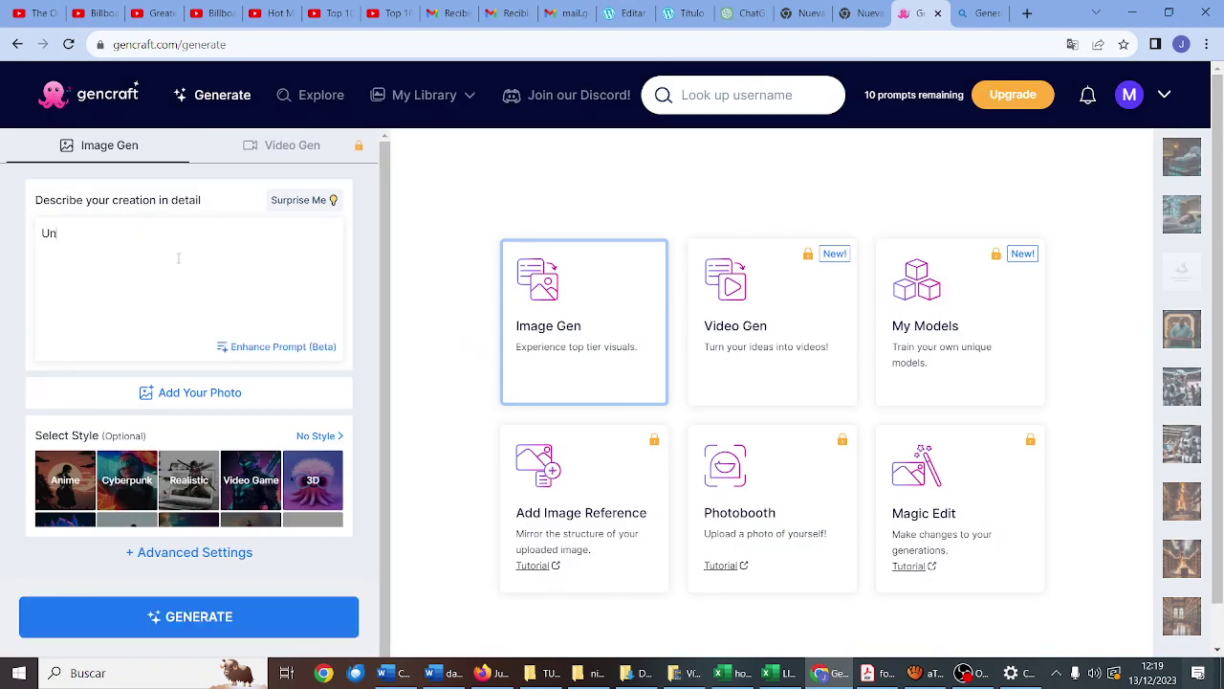
{"action": "type", "text": "a clase de informática en la que hay un robot enseñando ma"}
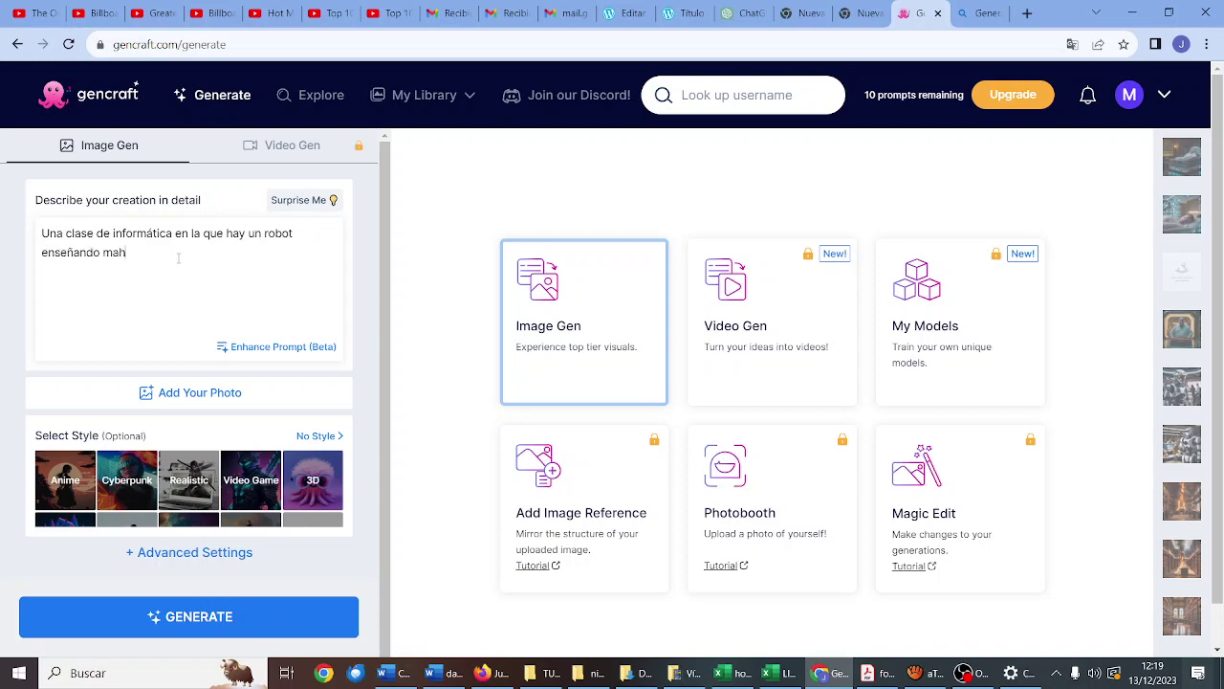
{"action": "type", "text": "chine lar"}
{"action": "type", "text": "earning en la pizarra"}
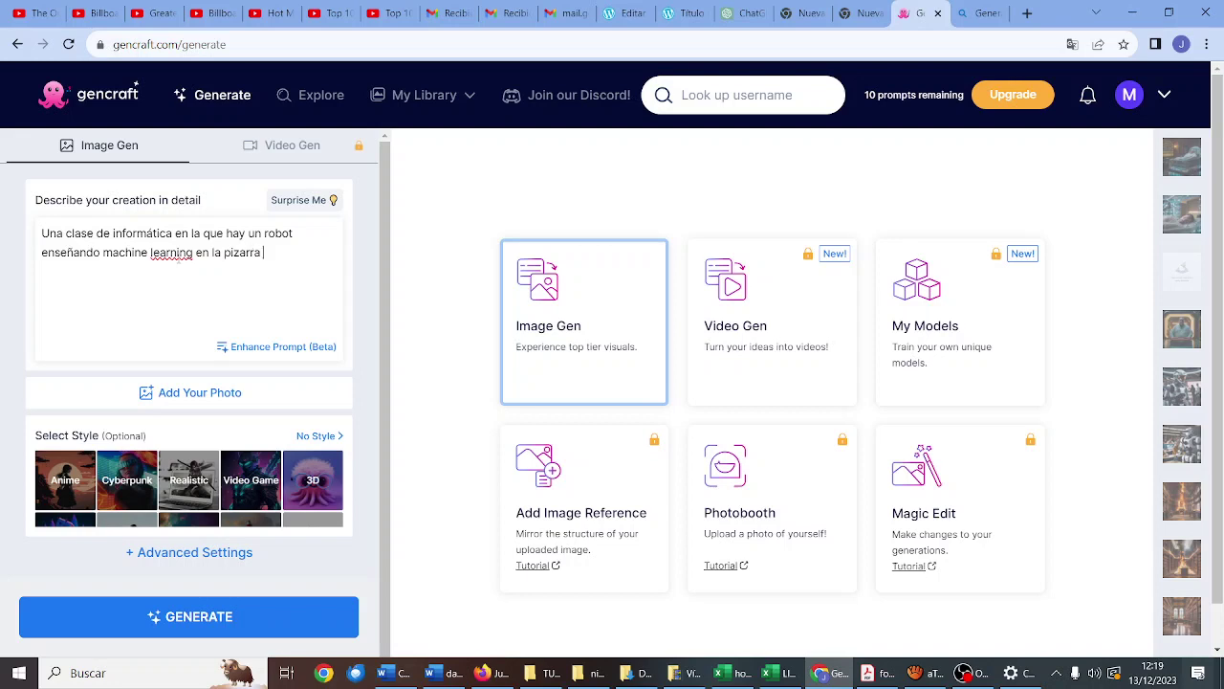
{"action": "type", "text": " con todos los alumnos interesados sa"}
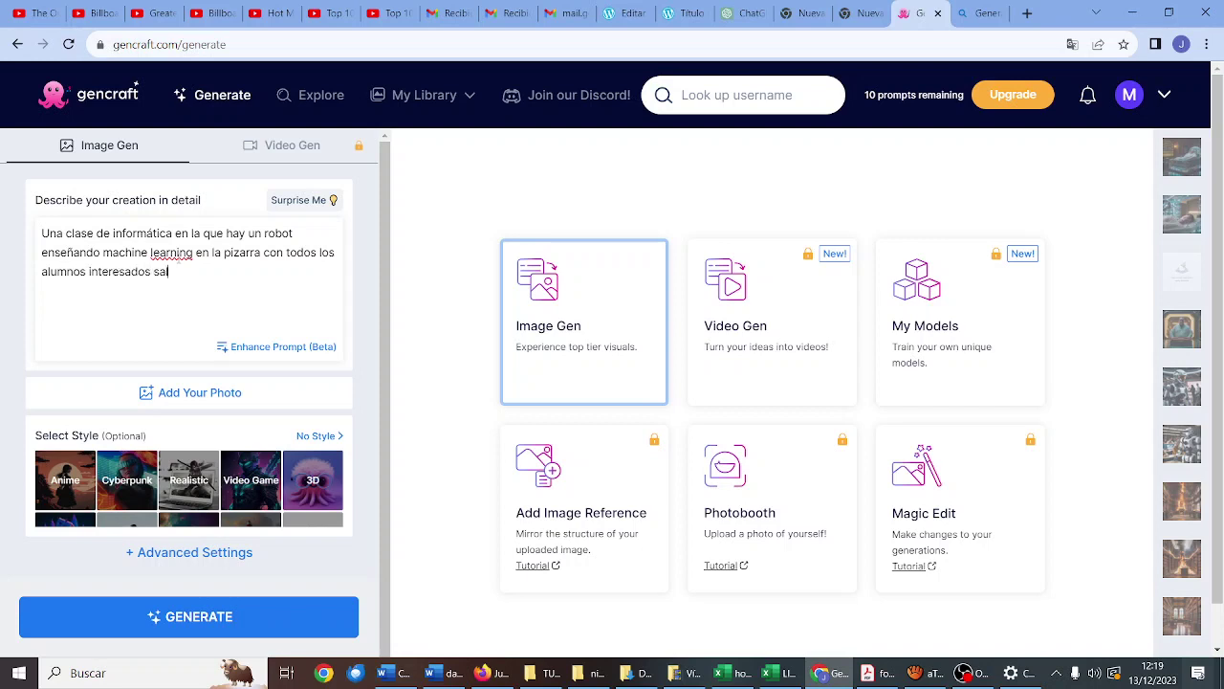
{"action": "type", "text": "lvo uno que está dormido"}
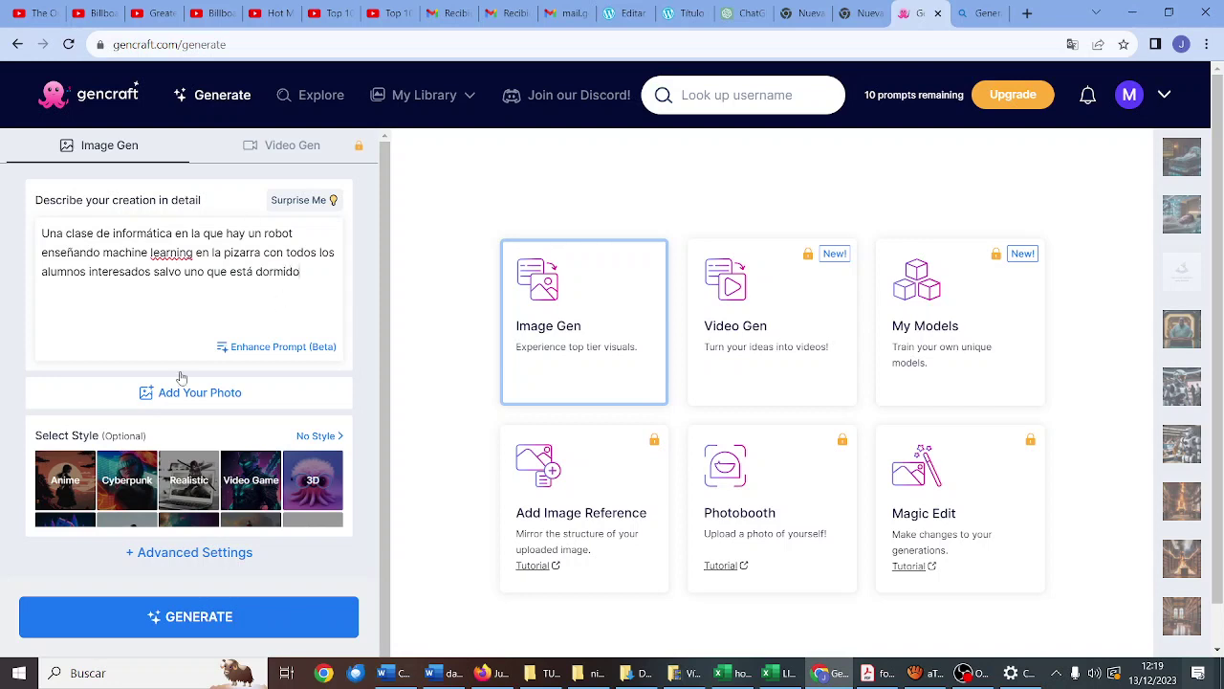
Step: Select the Realistic style and generate the images from the prompt
{"action": "scroll", "coordinate": [245, 474], "scroll_direction": "down", "scroll_amount": 2}
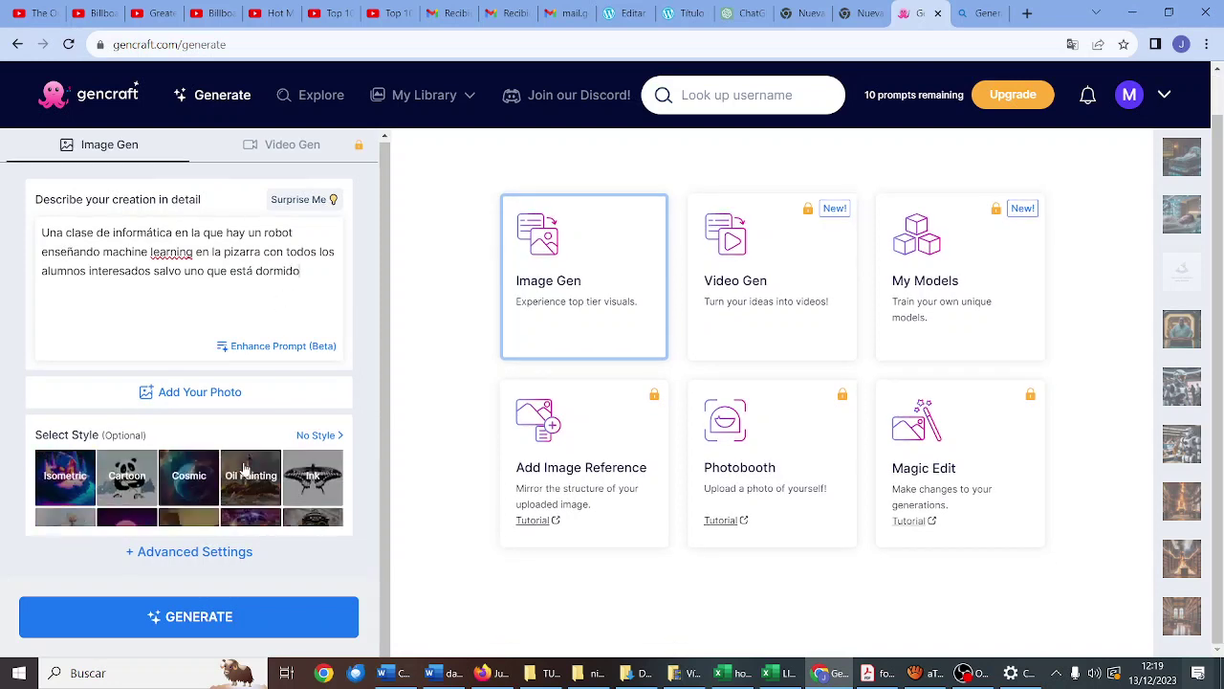
{"action": "scroll", "coordinate": [245, 469], "scroll_direction": "up", "scroll_amount": 2}
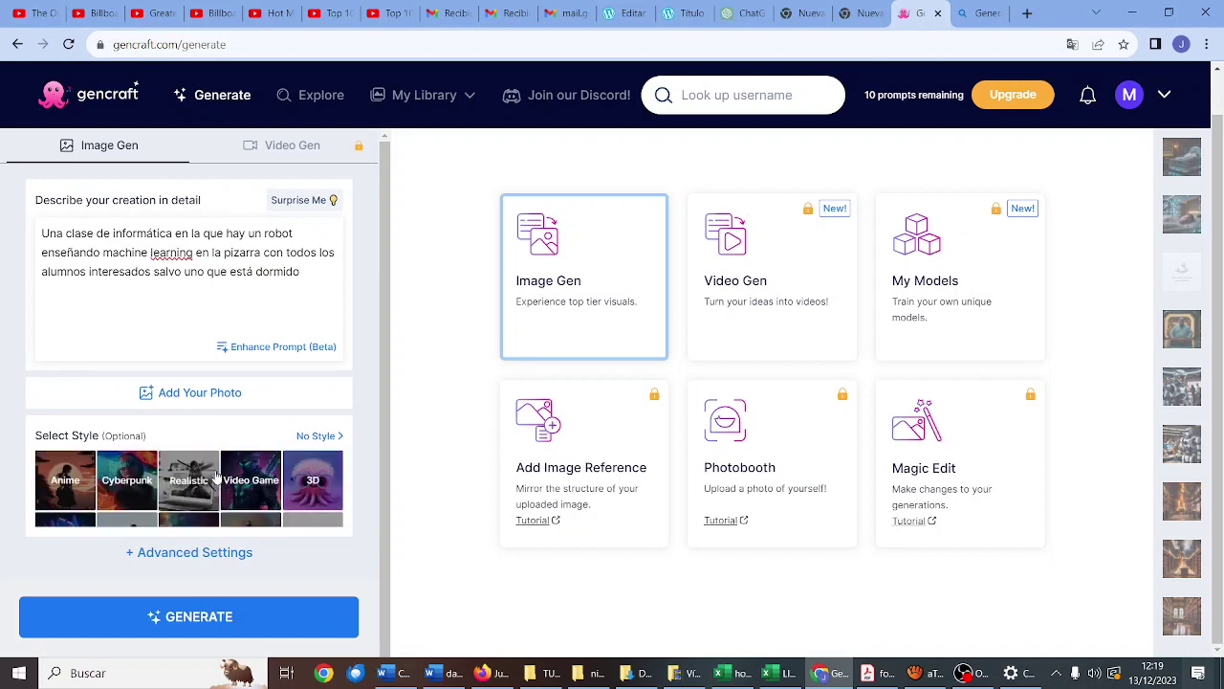
{"action": "left_click", "coordinate": [191, 483]}
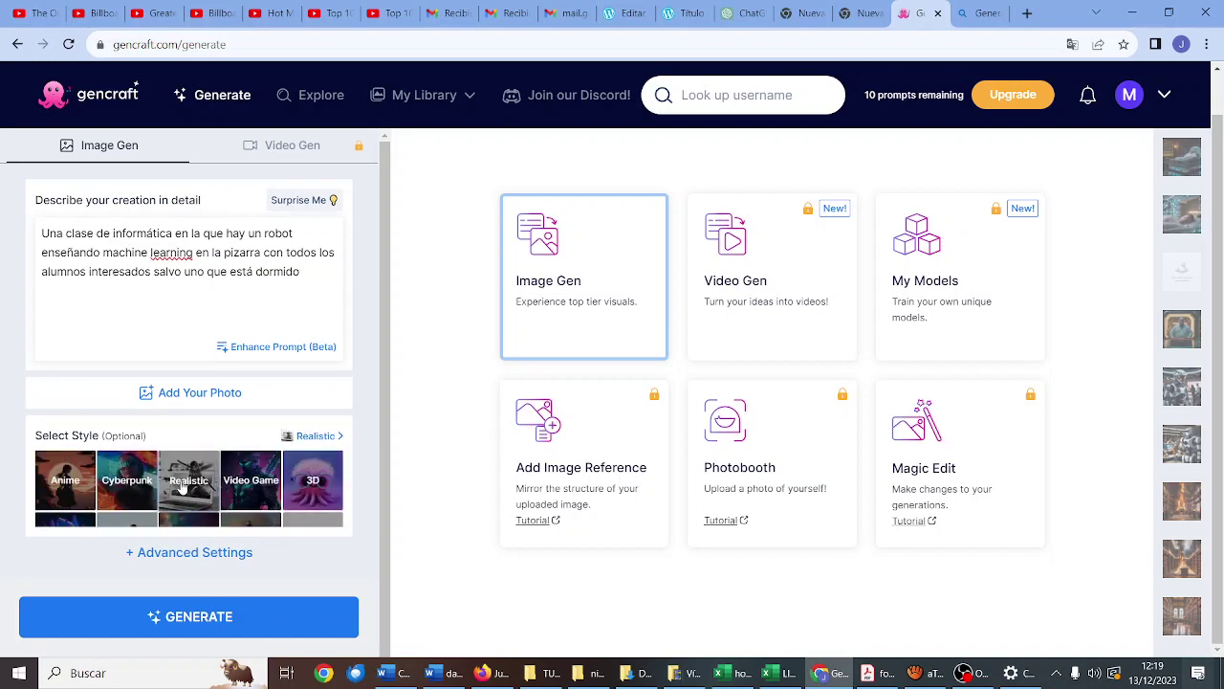
{"action": "left_click", "coordinate": [229, 612]}
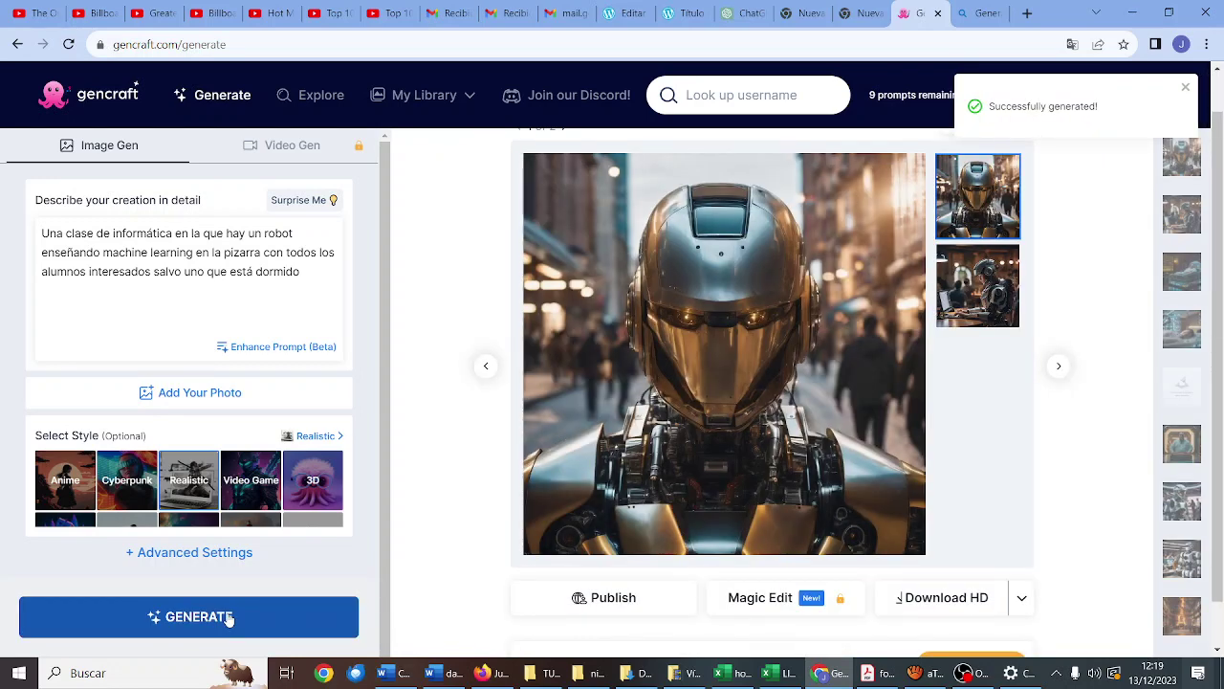
Step: Show the second generated image, with the robot at a laptop, and copy the image
{"action": "left_click", "coordinate": [991, 292]}
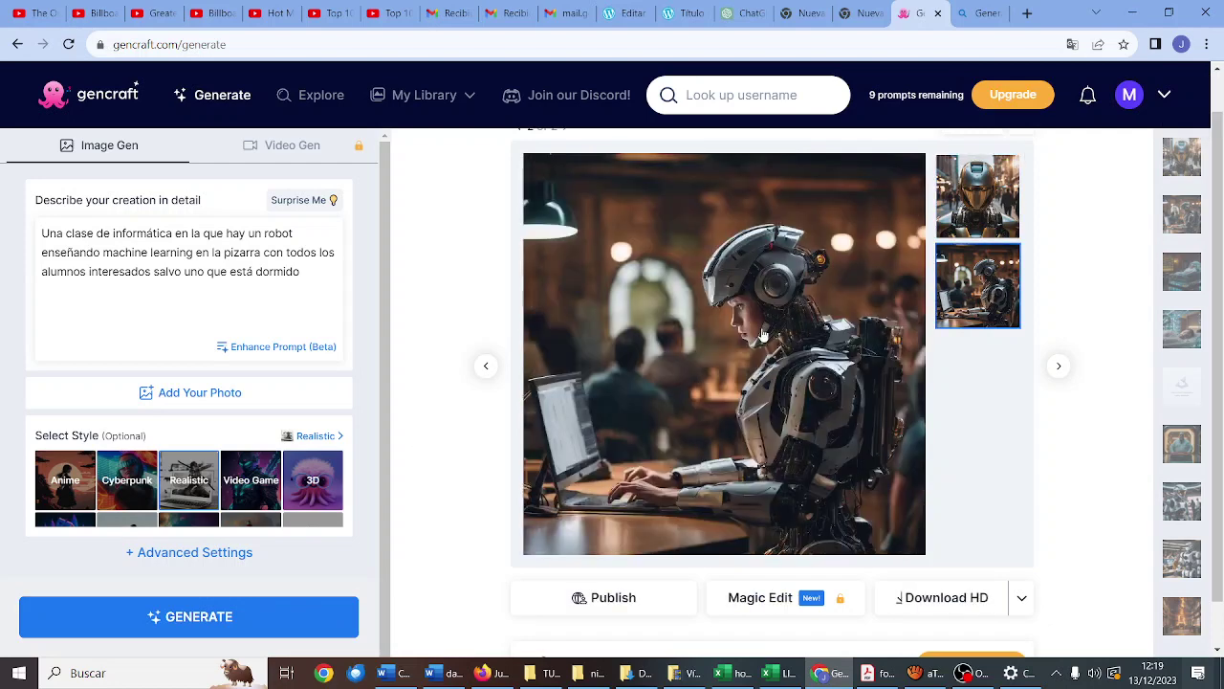
{"action": "right_click", "coordinate": [762, 334]}
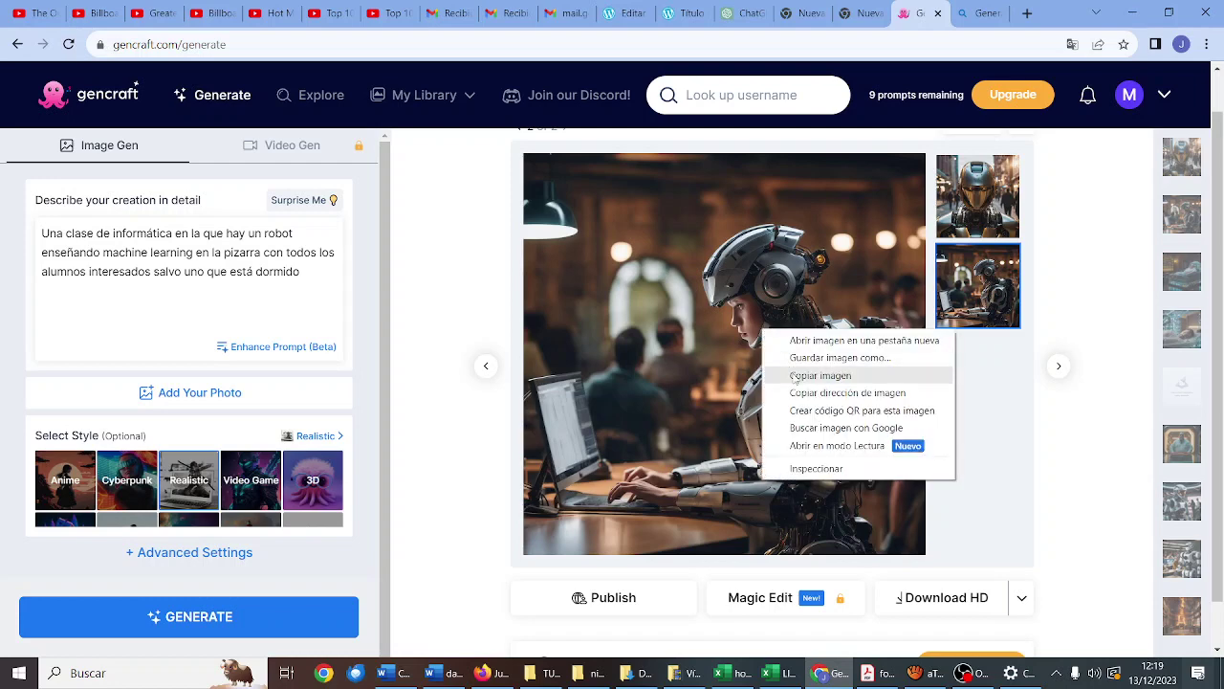
{"action": "left_click", "coordinate": [795, 378]}
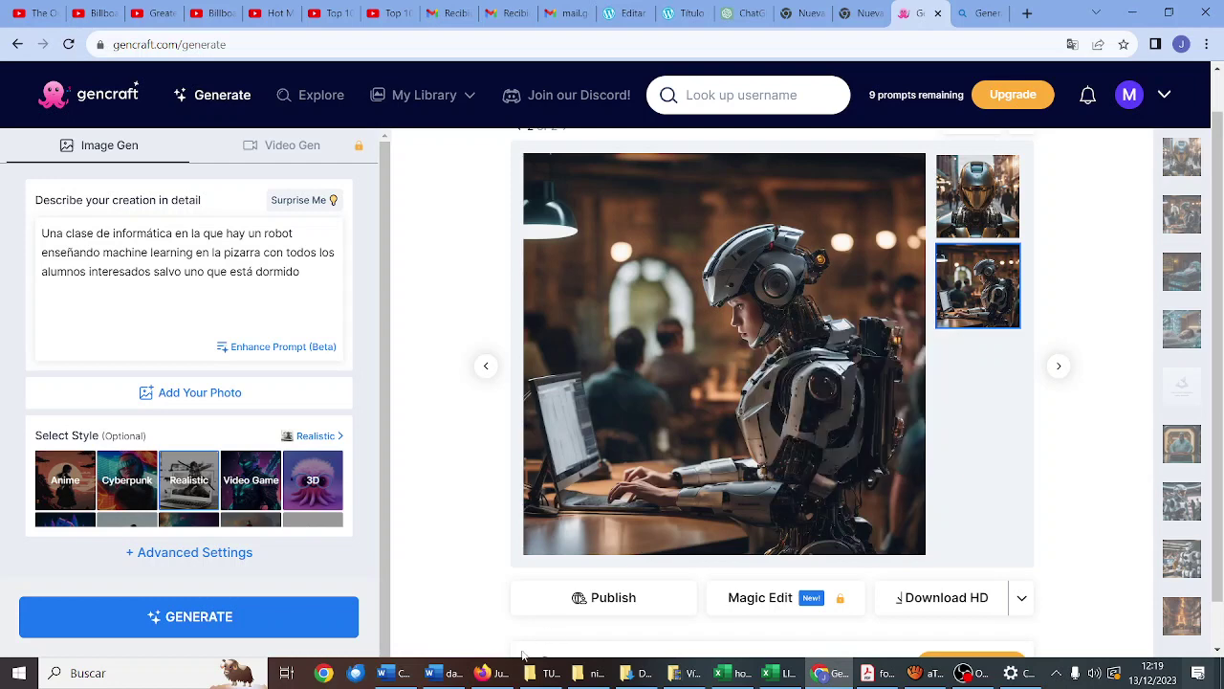
Step: Paste the copied image below the paragraph of the WordPress post "¿Qué es Machine Learning?" and deselect it
{"action": "left_click", "coordinate": [487, 673]}
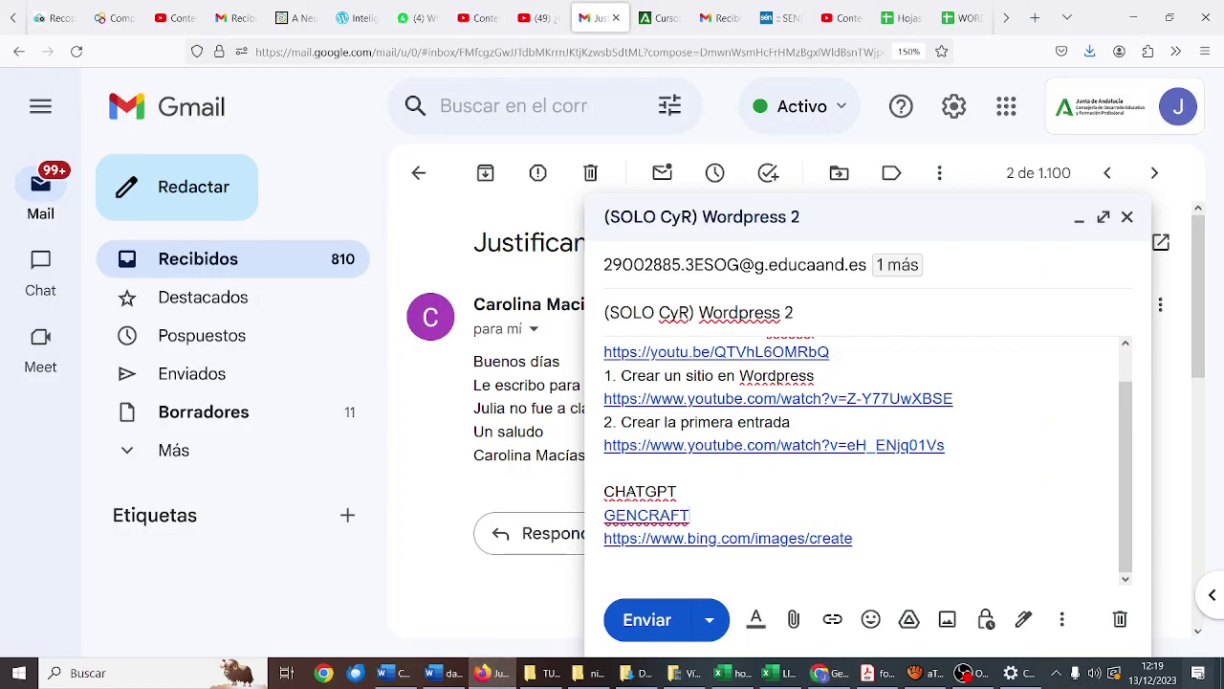
{"action": "left_click", "coordinate": [828, 672]}
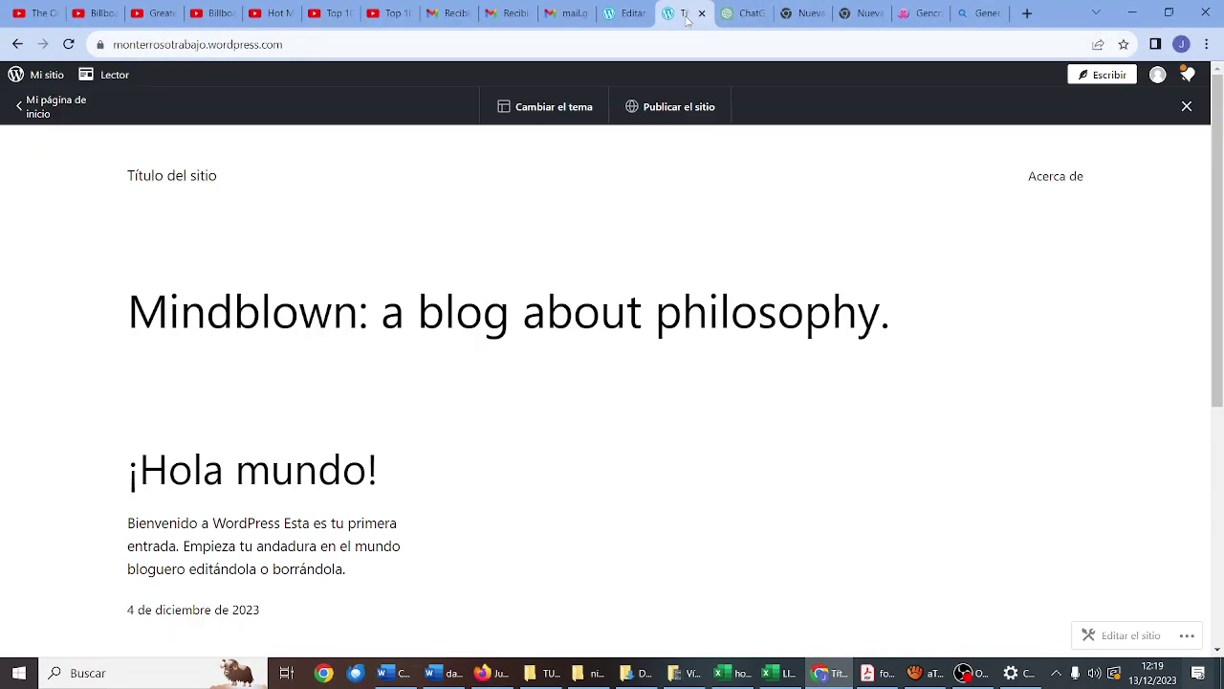
{"action": "left_click", "coordinate": [687, 13]}
{"action": "left_click", "coordinate": [622, 23]}
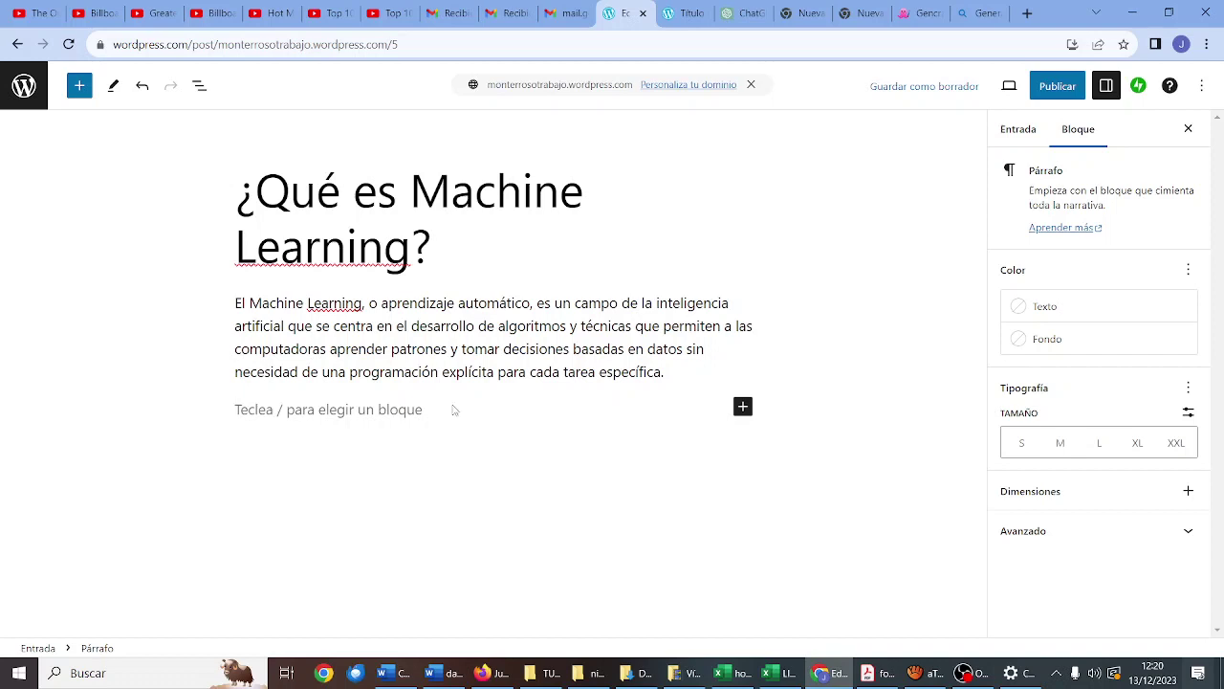
{"action": "key", "text": "ctrl+v"}
{"action": "scroll", "coordinate": [577, 304], "scroll_direction": "down", "scroll_amount": 5}
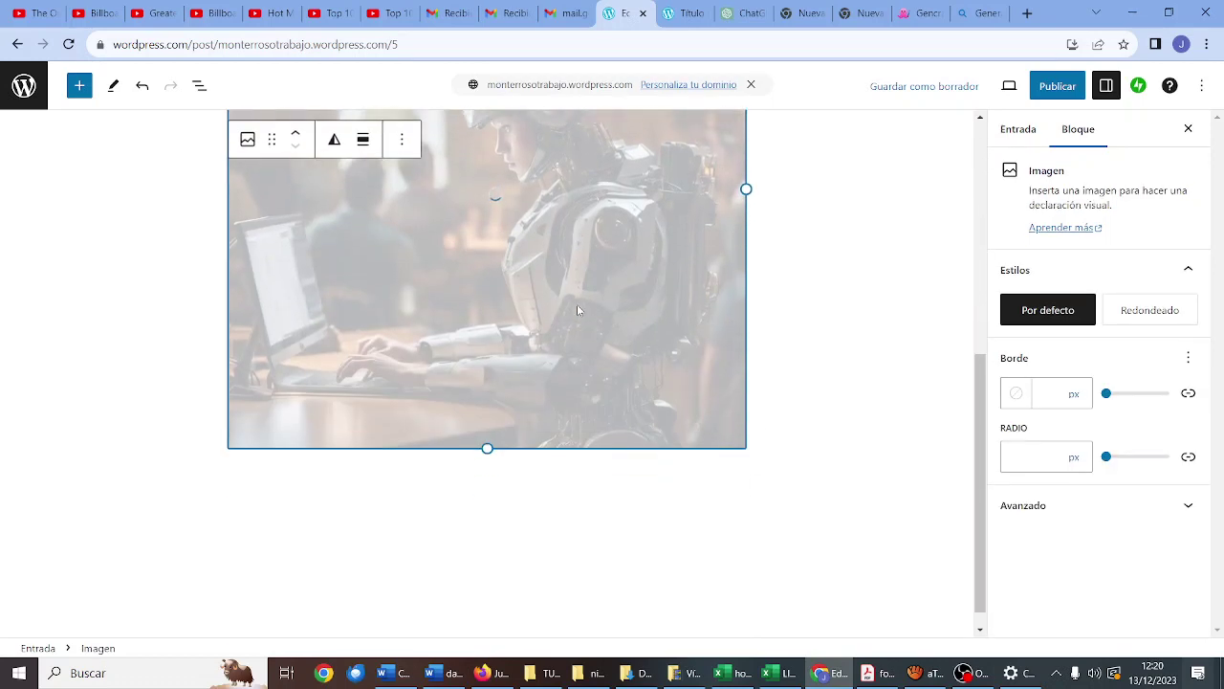
{"action": "left_click", "coordinate": [771, 414]}
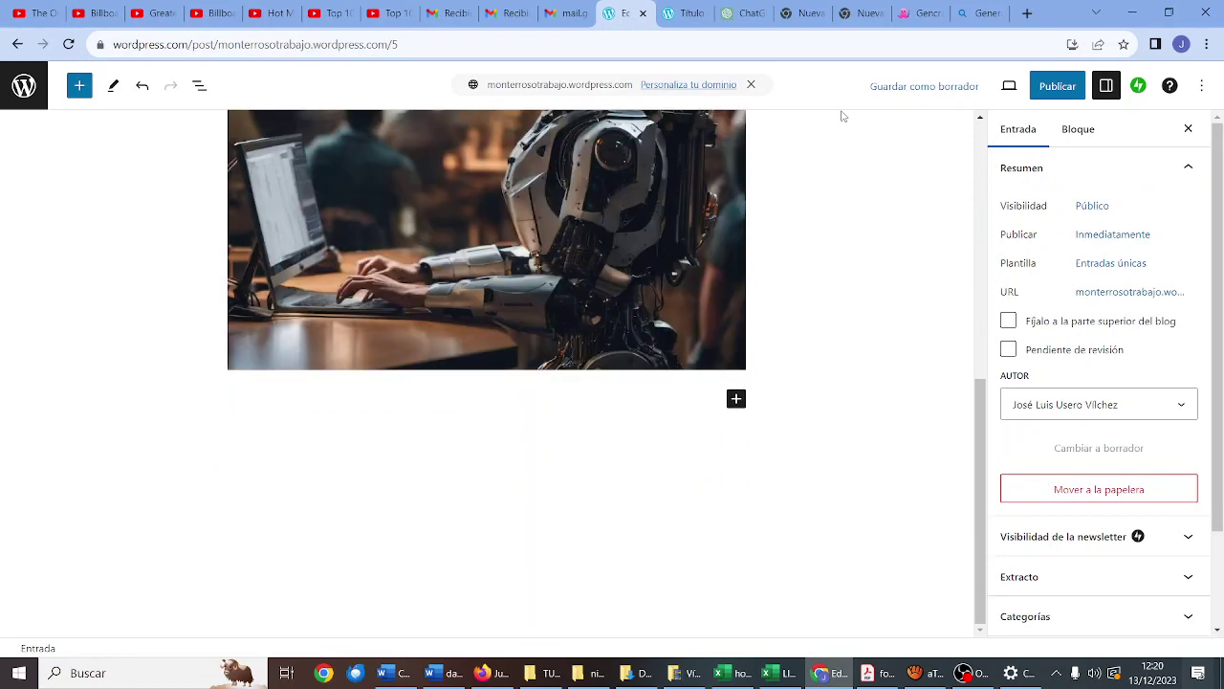
Step: Open YouTube in place of the Bing image page, search for "que es machine learning" and look through the video results
{"action": "left_click", "coordinate": [974, 16]}
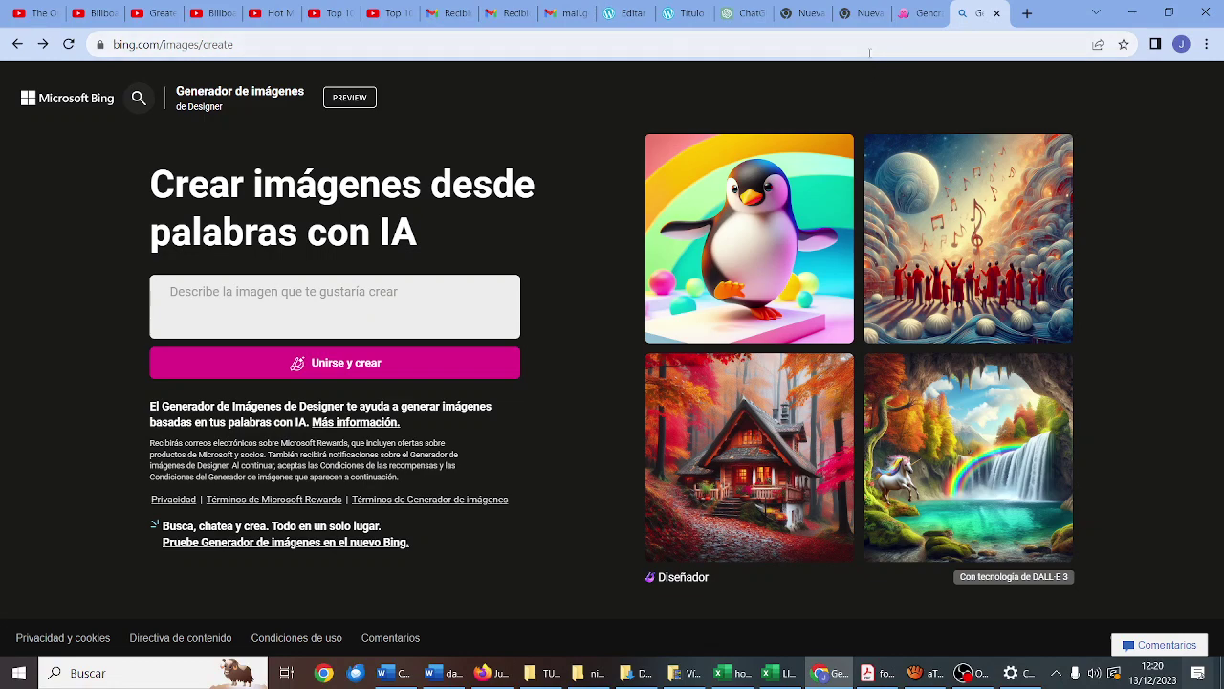
{"action": "left_click", "coordinate": [870, 53]}
{"action": "type", "text": "youtube"}
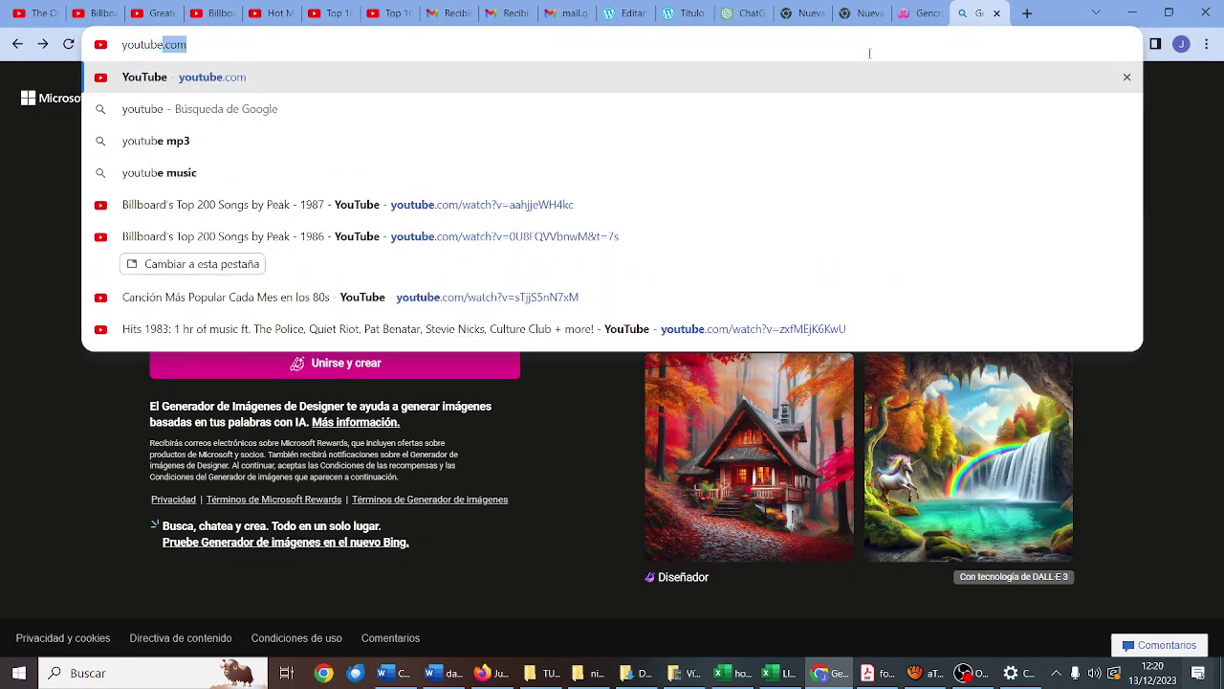
{"action": "key", "text": "Return"}
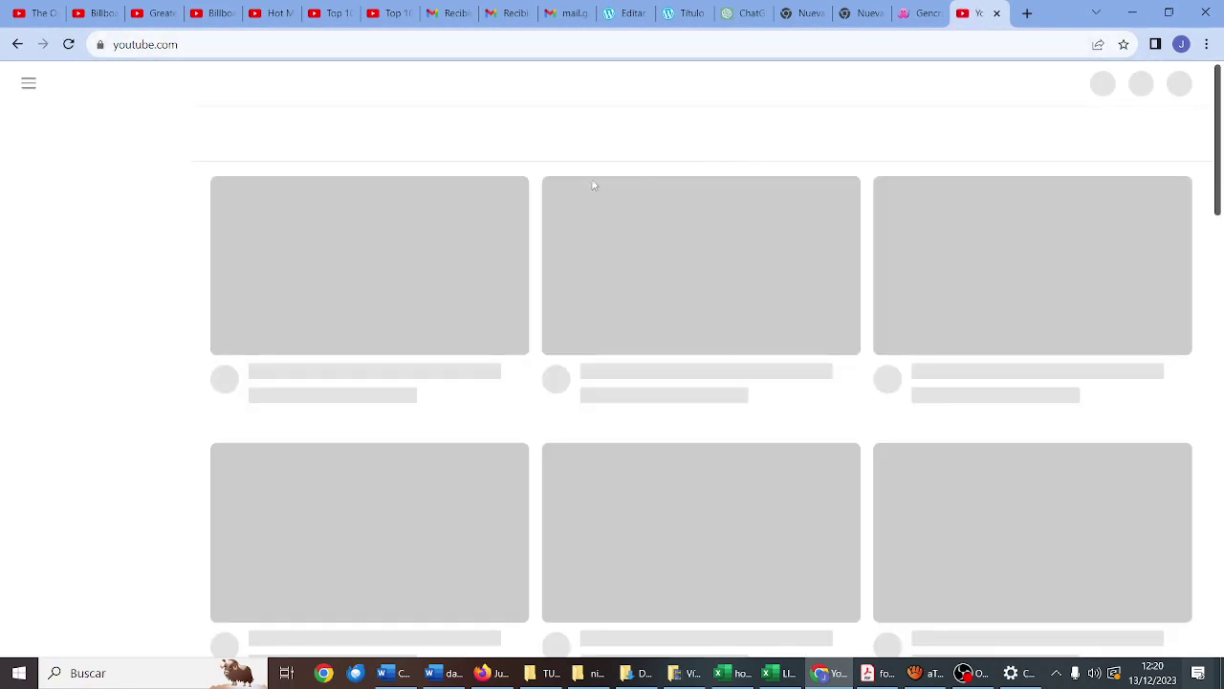
{"action": "left_click", "coordinate": [441, 78]}
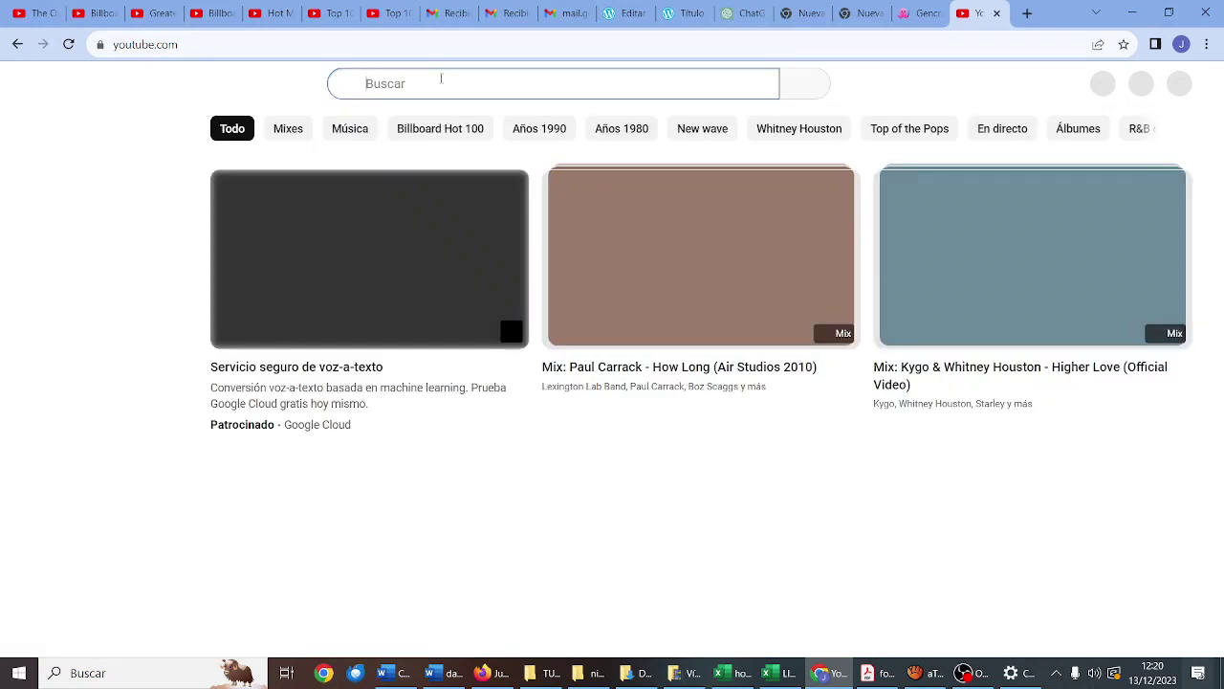
{"action": "type", "text": "que es ma"}
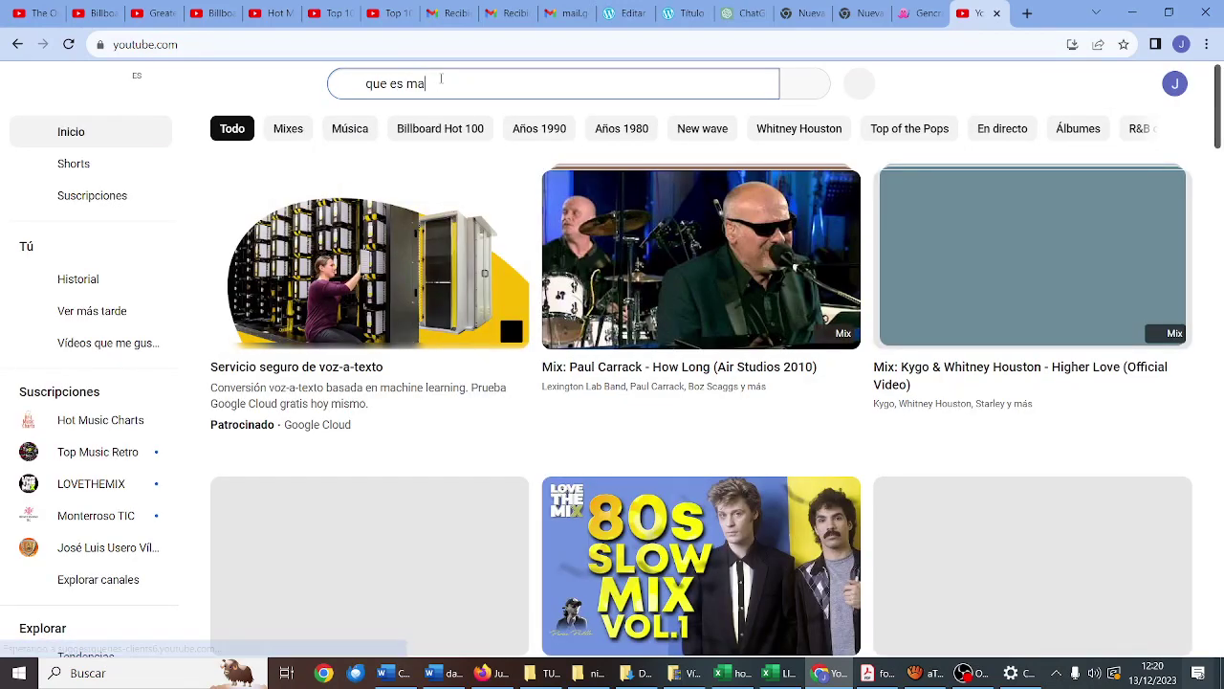
{"action": "type", "text": "chine learning"}
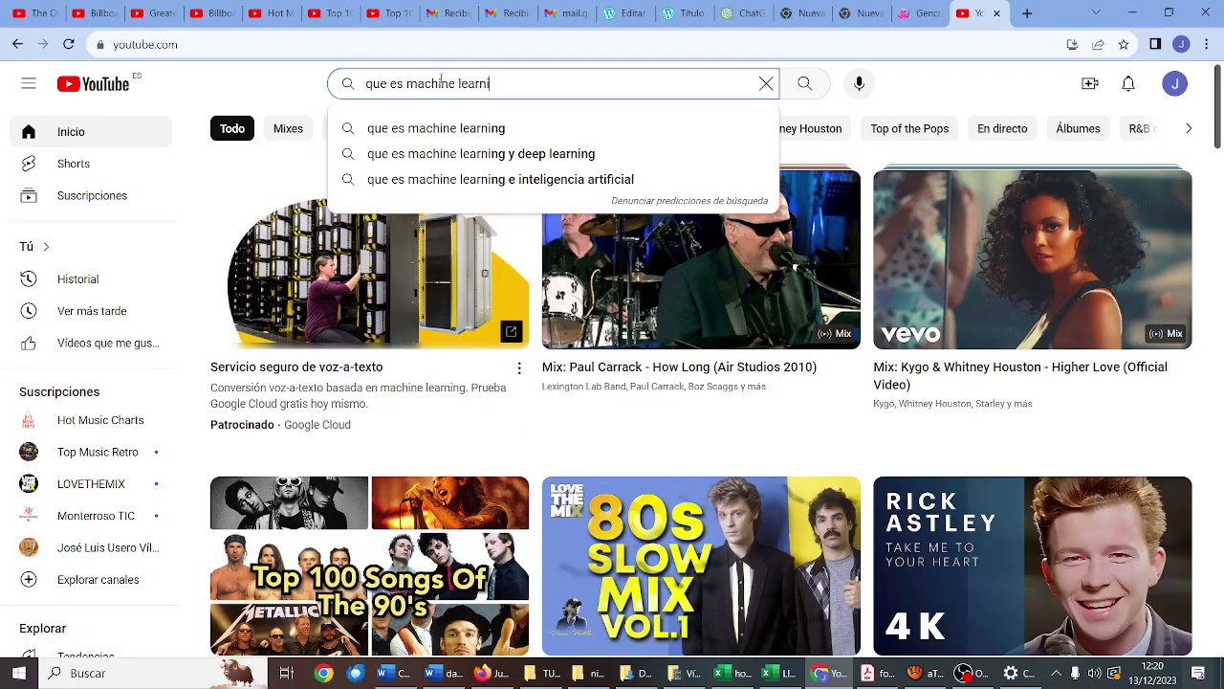
{"action": "key", "text": "Return"}
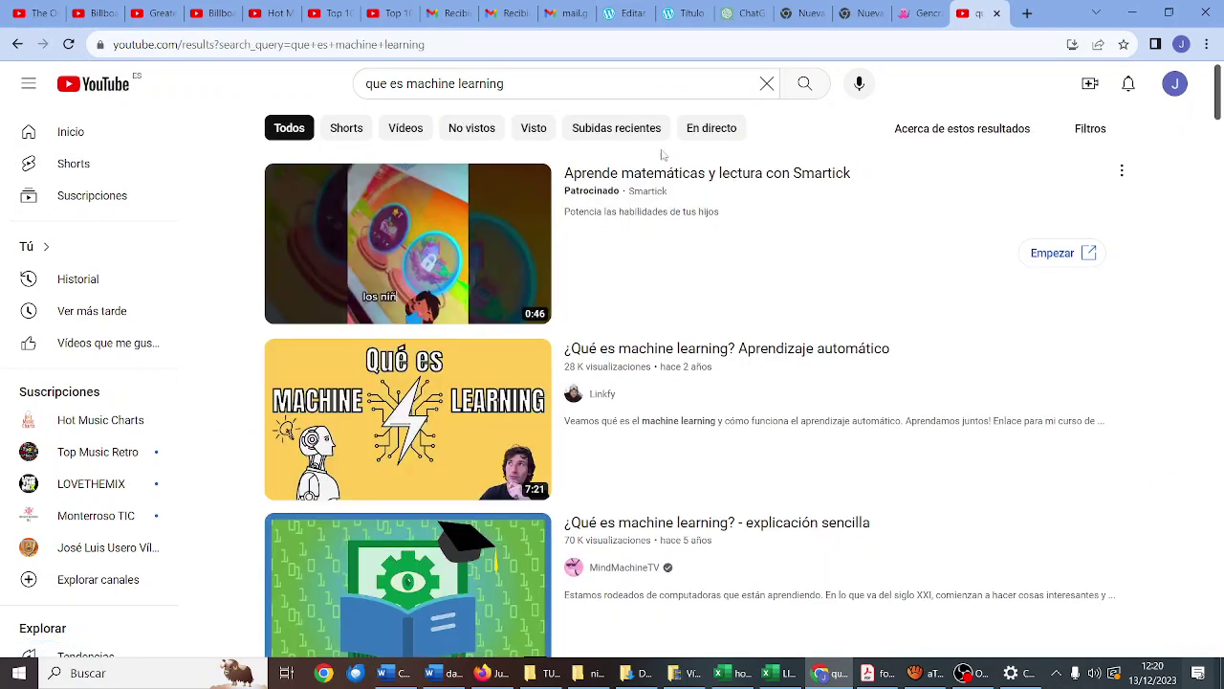
{"action": "scroll", "coordinate": [667, 169], "scroll_direction": "down", "scroll_amount": 1}
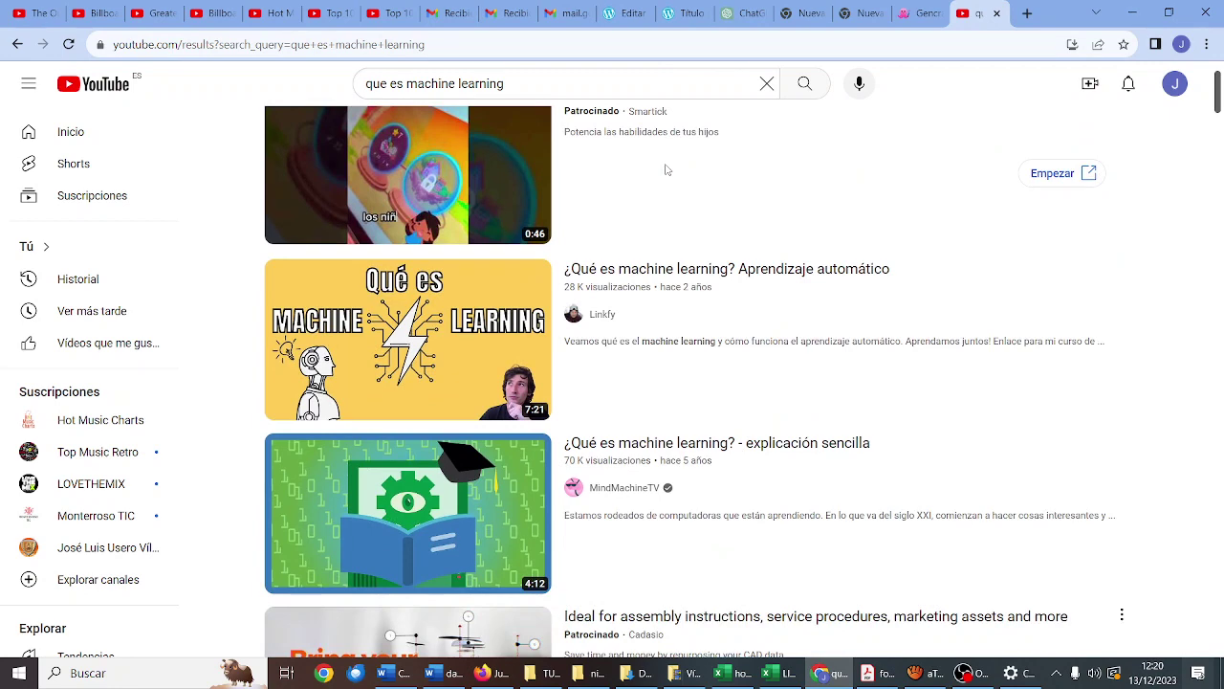
{"action": "scroll", "coordinate": [666, 170], "scroll_direction": "down", "scroll_amount": 1}
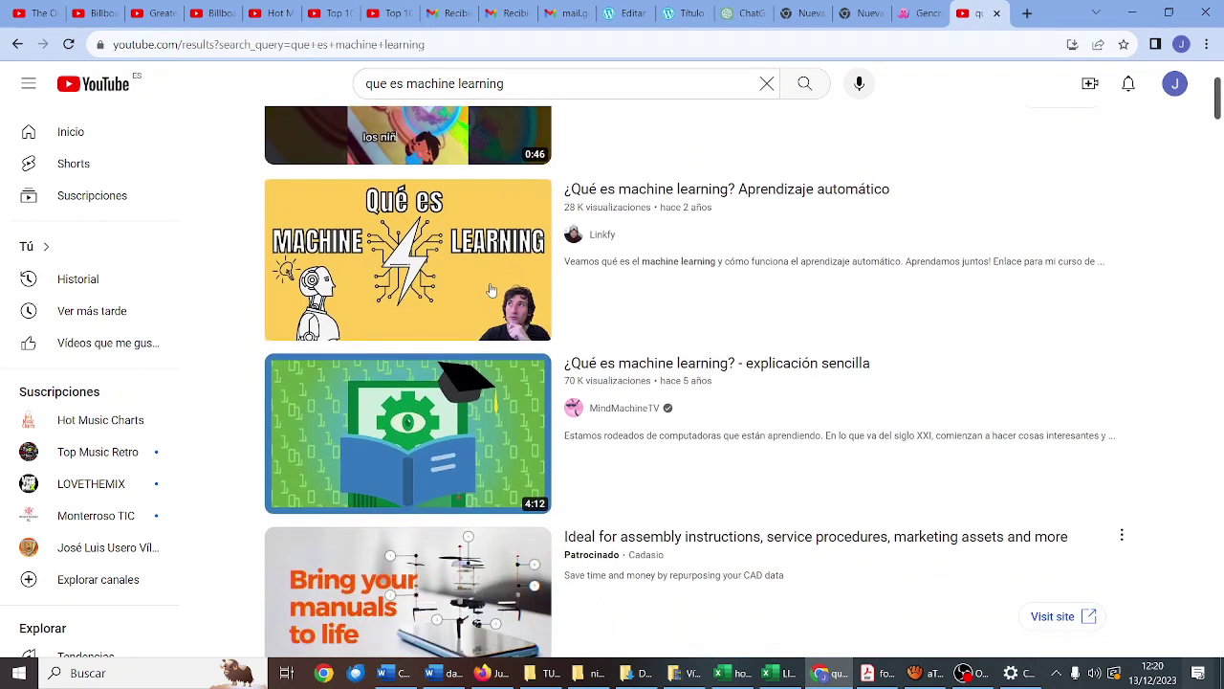
Step: Copy the link address of the YouTube video "¿Qué es machine learning? Aprendizaje automático" by Linkfy
{"action": "right_click", "coordinate": [430, 270]}
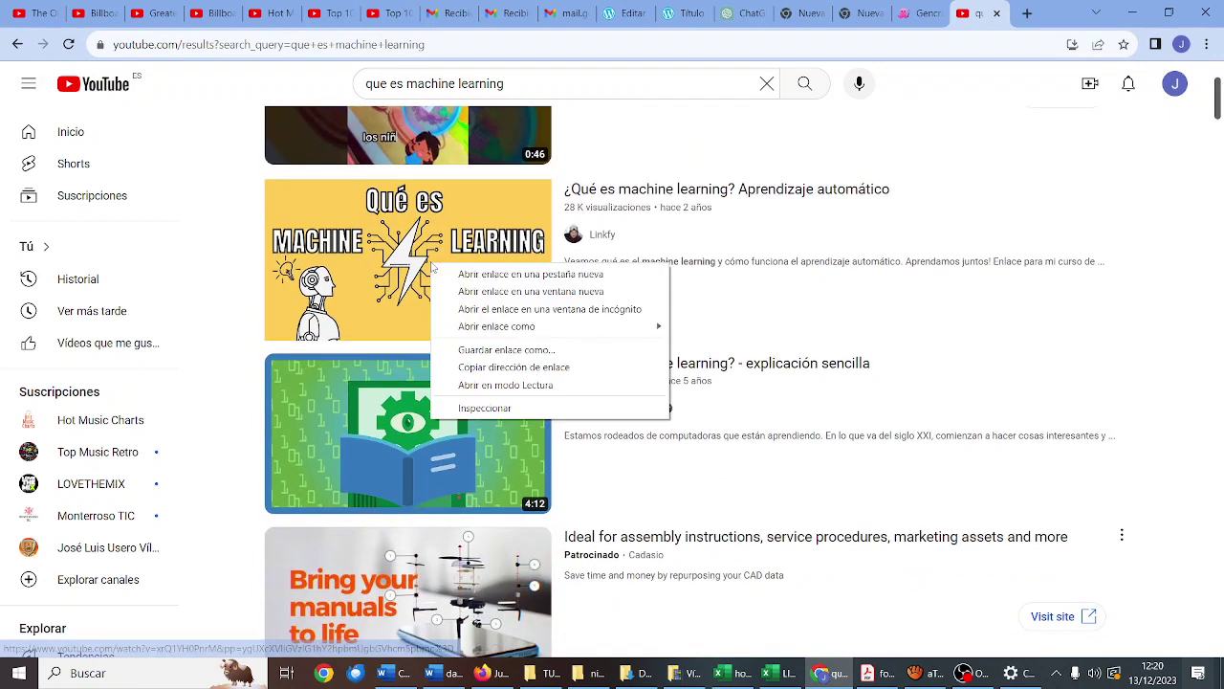
{"action": "right_click", "coordinate": [468, 211]}
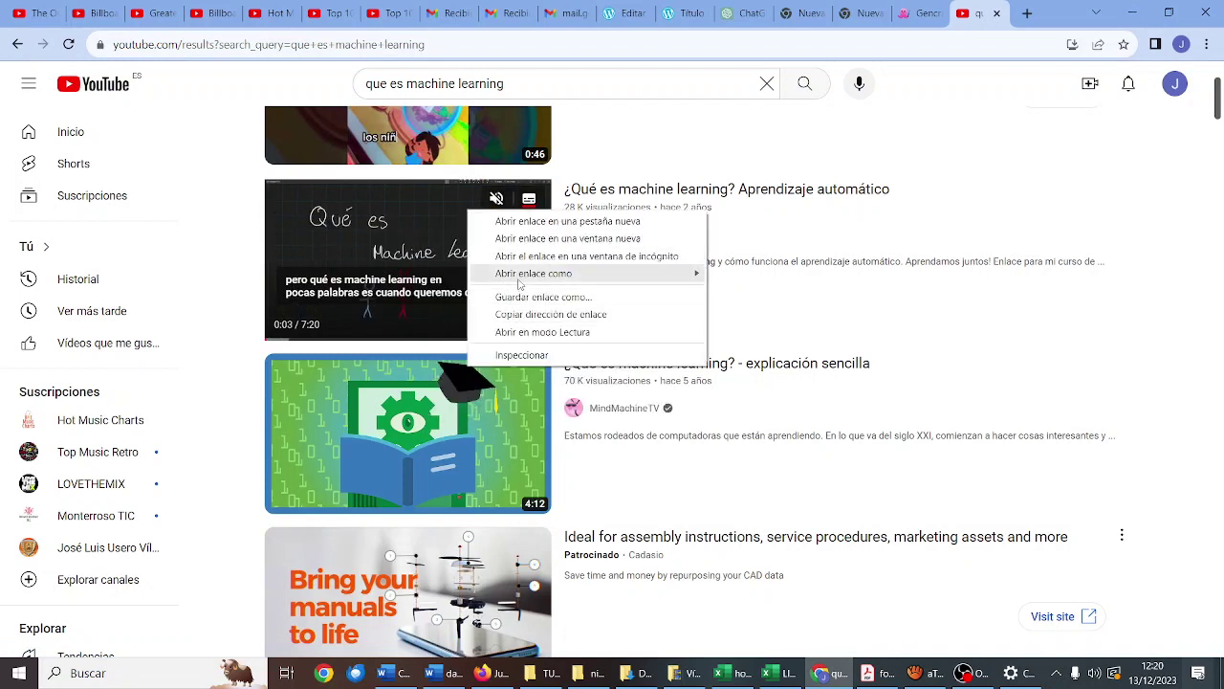
{"action": "mouse_move", "coordinate": [517, 277]}
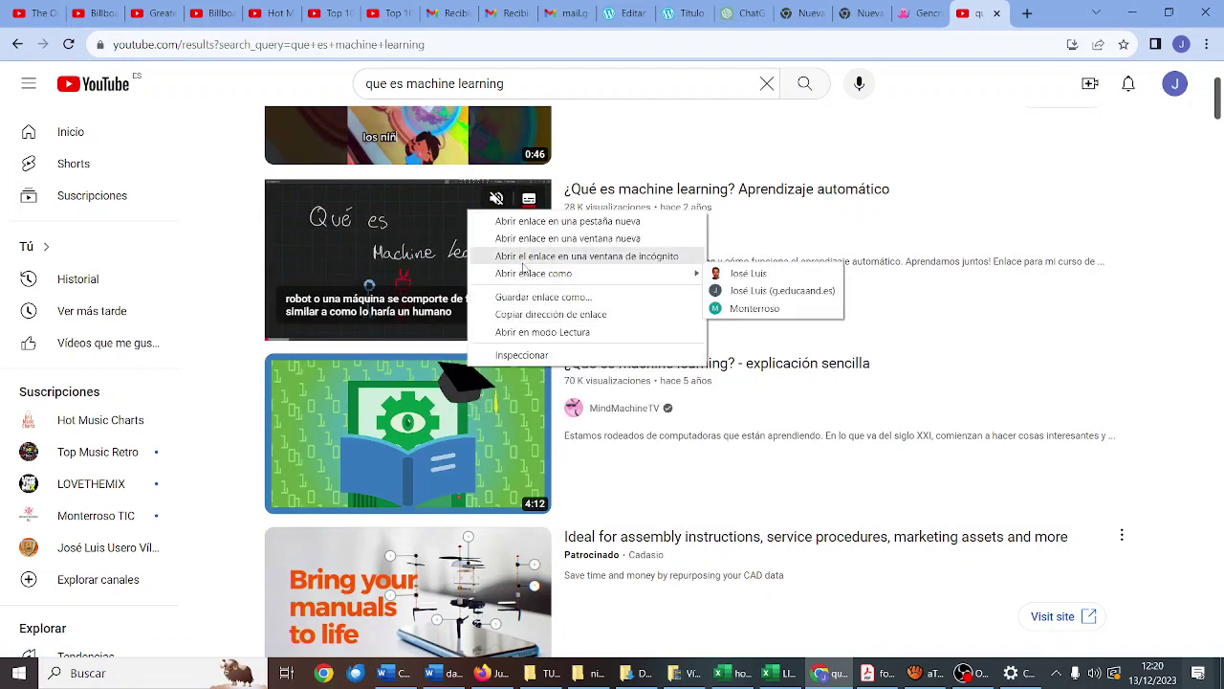
{"action": "left_click", "coordinate": [530, 315]}
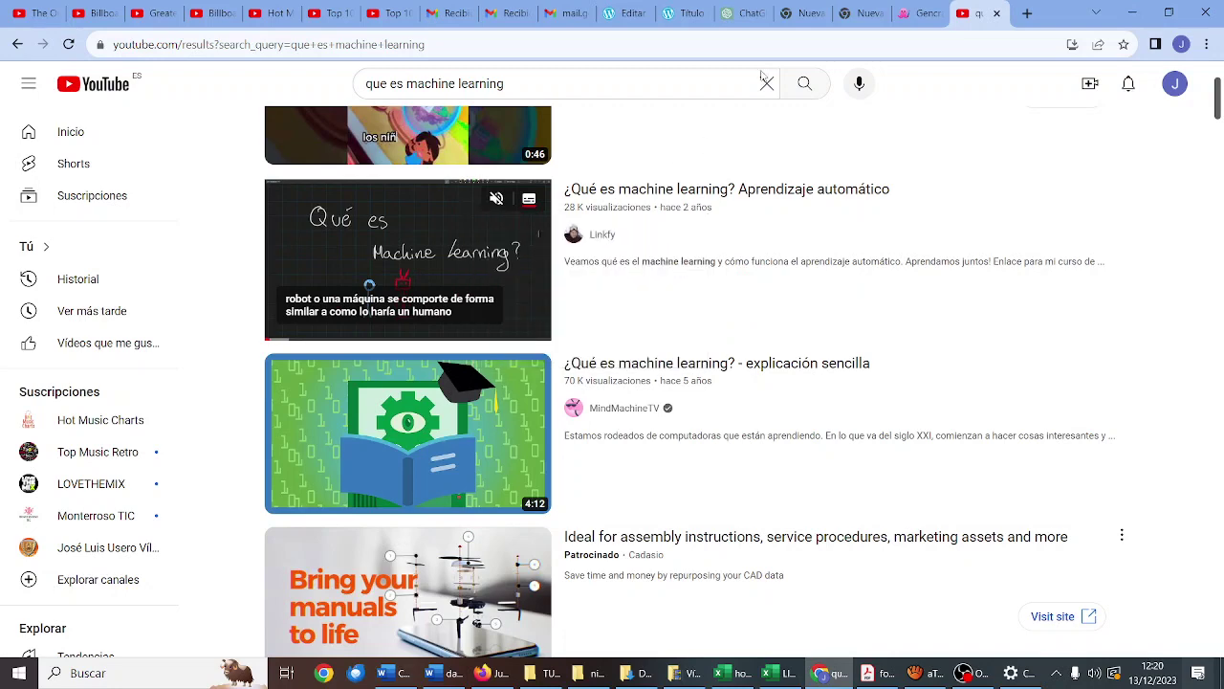
Step: Switch to the WordPress post editor, find the YouTube block by searching "youtu" and insert it below the robot image
{"action": "left_click", "coordinate": [672, 16]}
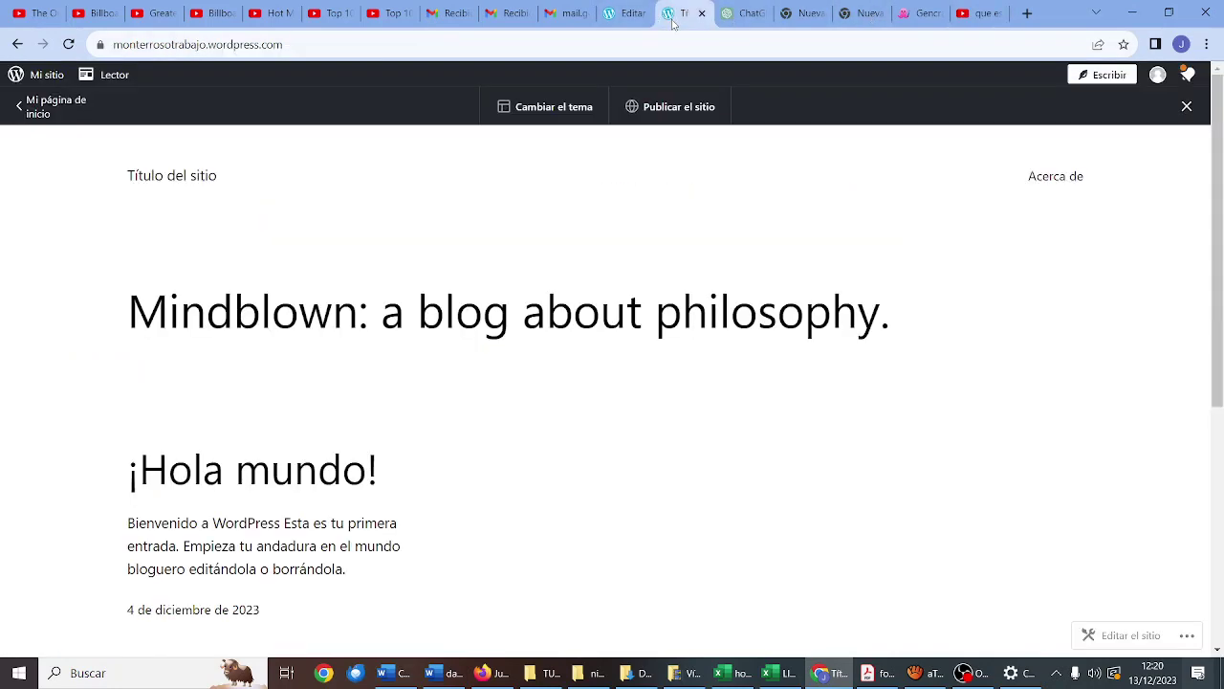
{"action": "left_click", "coordinate": [628, 13]}
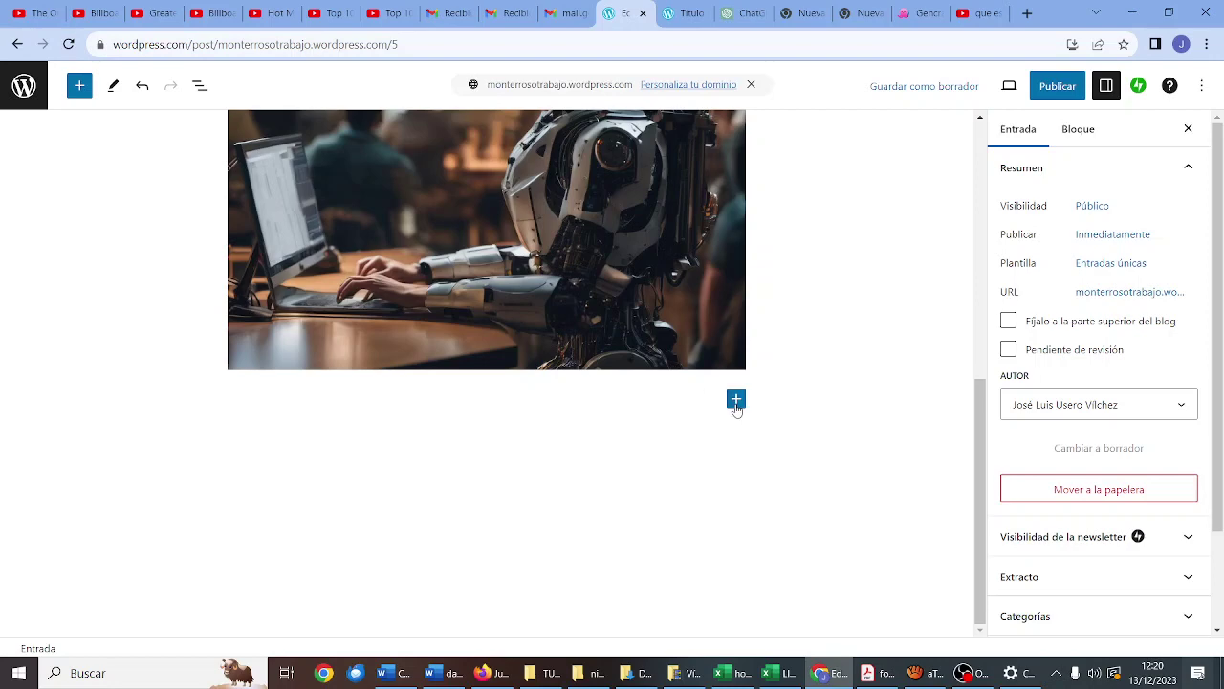
{"action": "scroll", "coordinate": [708, 378], "scroll_direction": "up", "scroll_amount": 10}
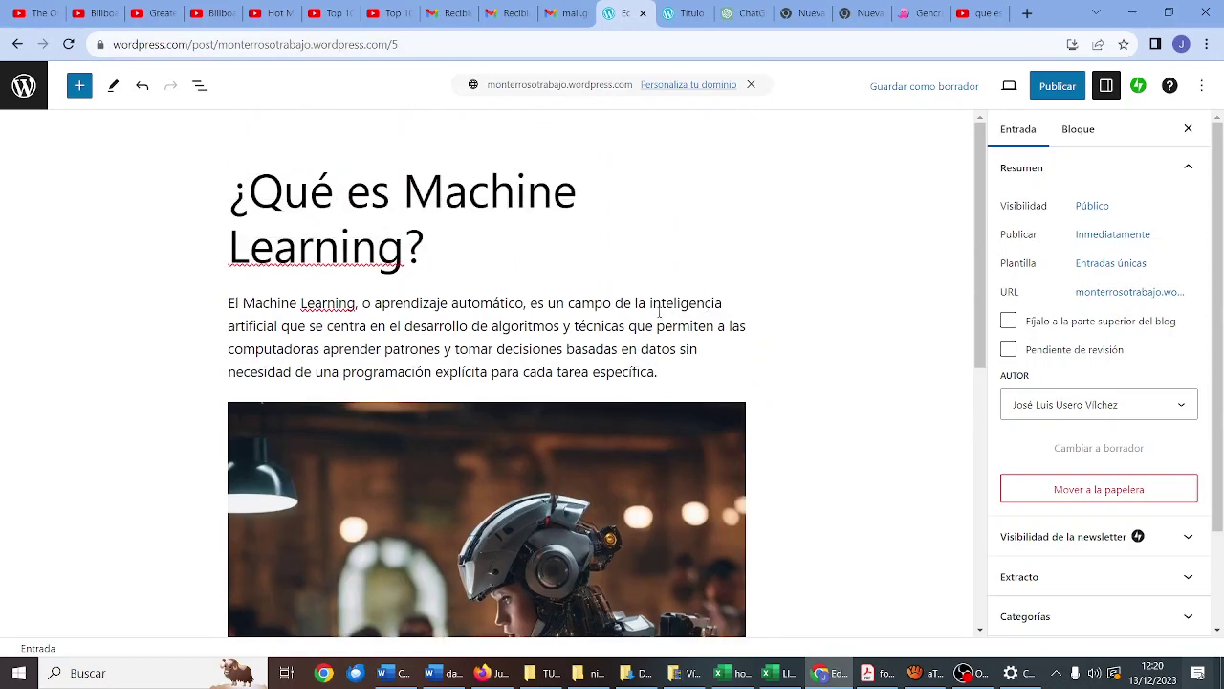
{"action": "scroll", "coordinate": [658, 313], "scroll_direction": "down", "scroll_amount": 5}
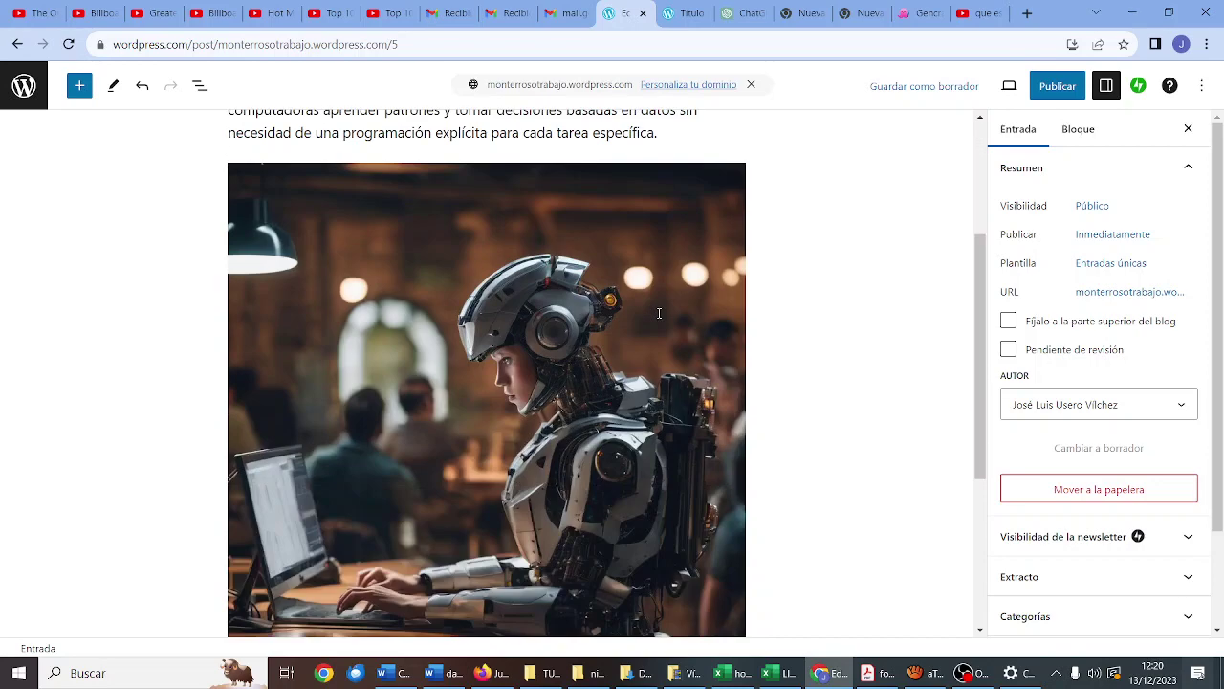
{"action": "left_click", "coordinate": [735, 551]}
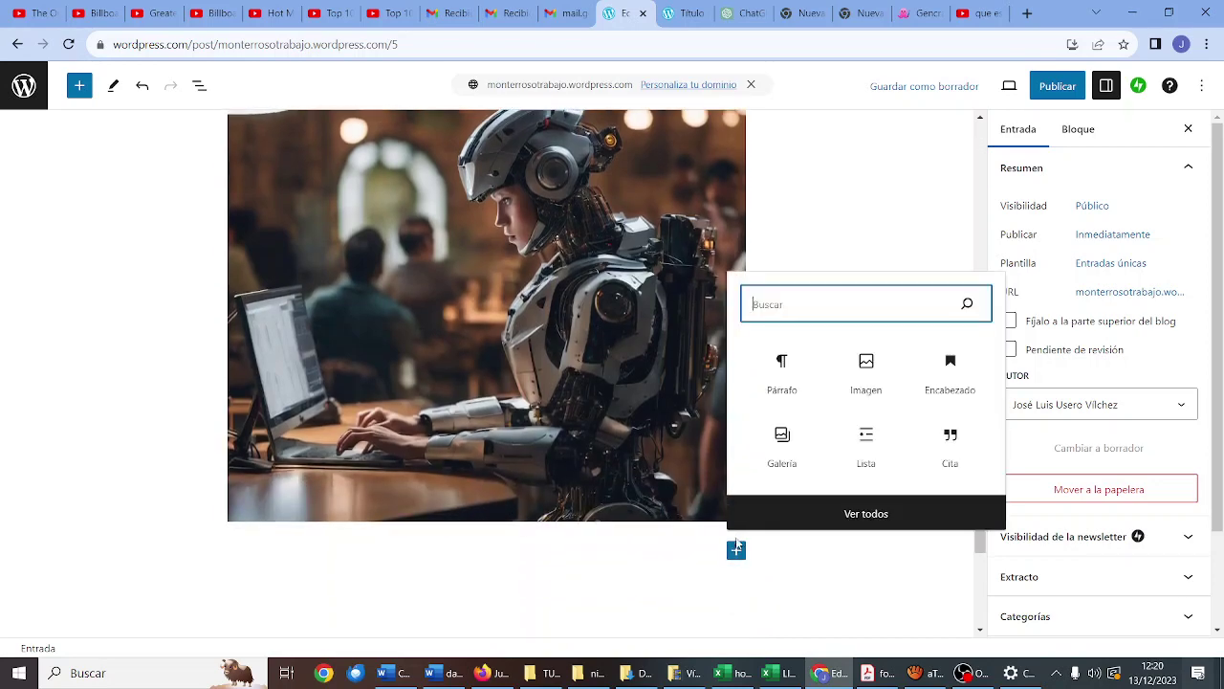
{"action": "left_click", "coordinate": [881, 515]}
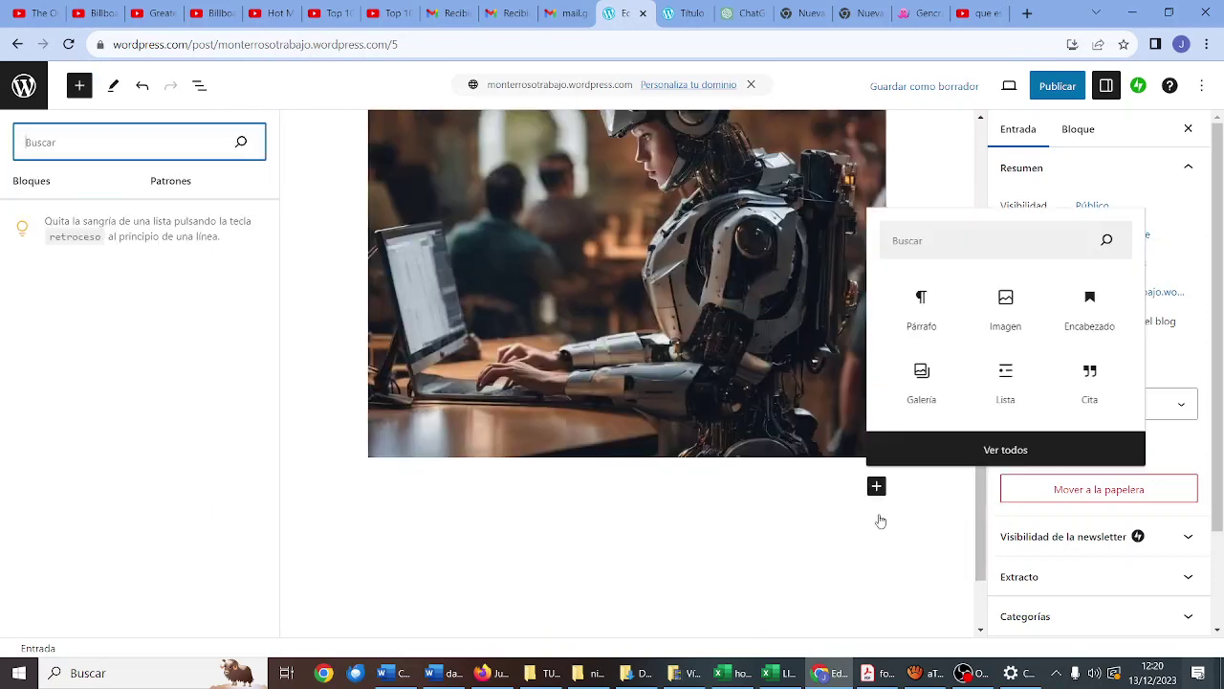
{"action": "scroll", "coordinate": [230, 308], "scroll_direction": "down", "scroll_amount": 4}
{"action": "scroll", "coordinate": [231, 307], "scroll_direction": "down", "scroll_amount": 12}
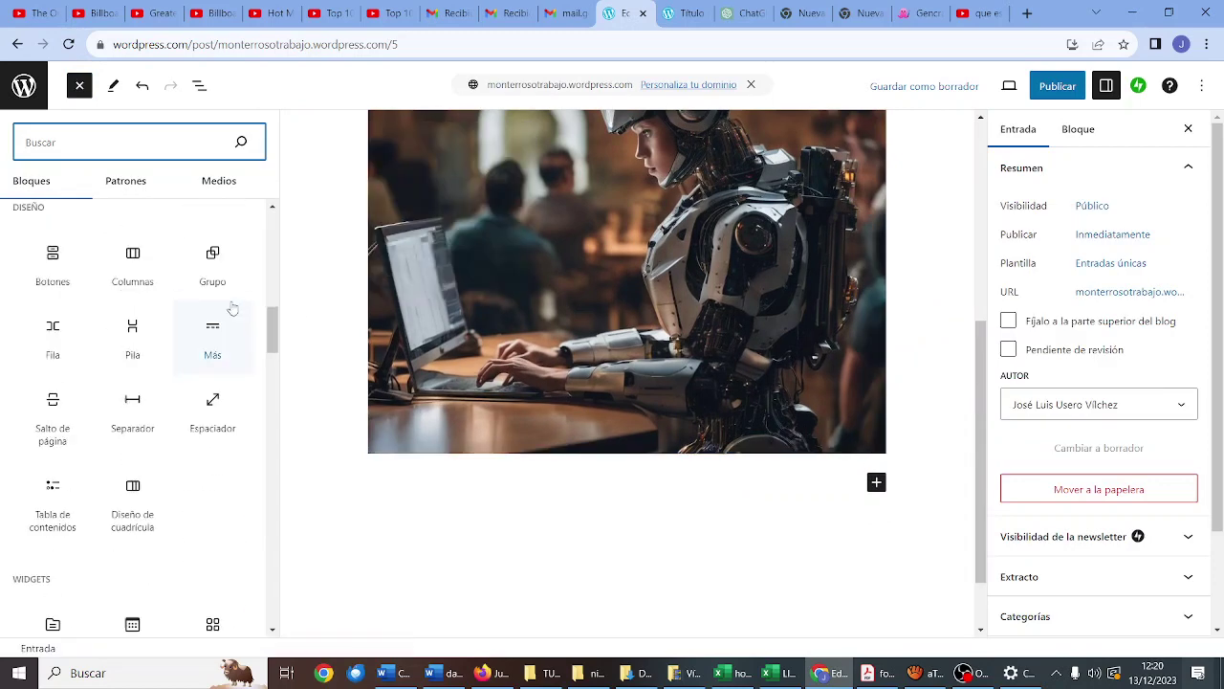
{"action": "scroll", "coordinate": [231, 306], "scroll_direction": "up", "scroll_amount": 14}
{"action": "scroll", "coordinate": [220, 268], "scroll_direction": "up", "scroll_amount": 3}
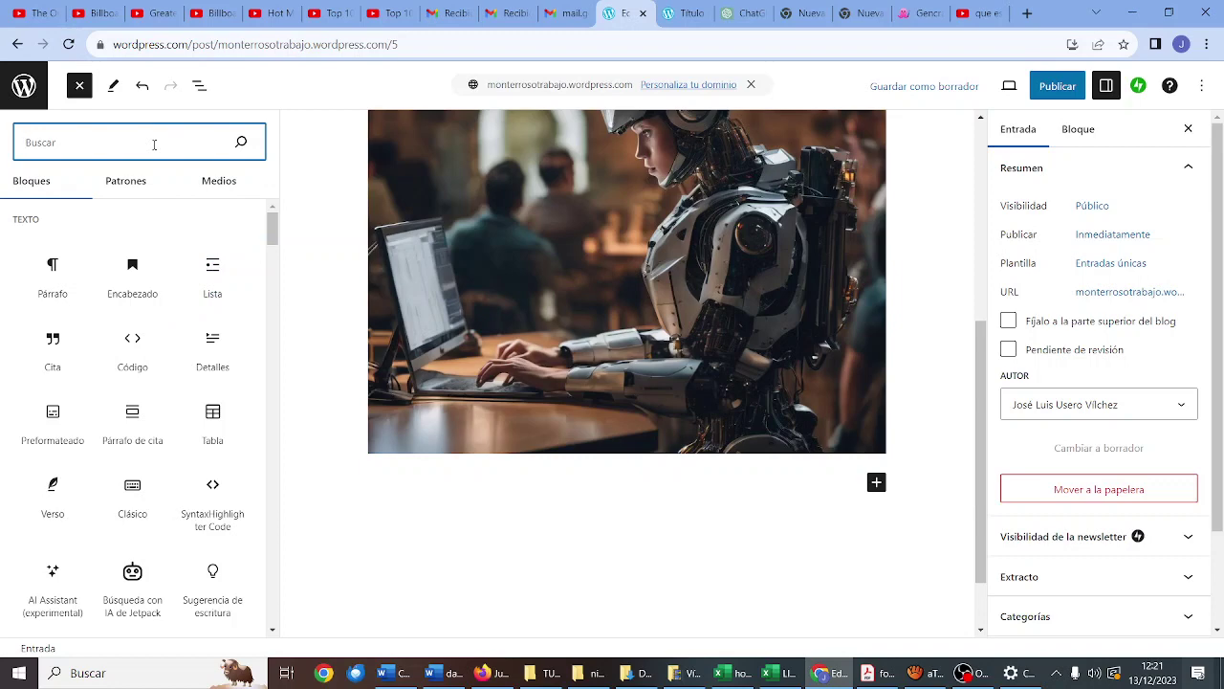
{"action": "type", "text": "youtu"}
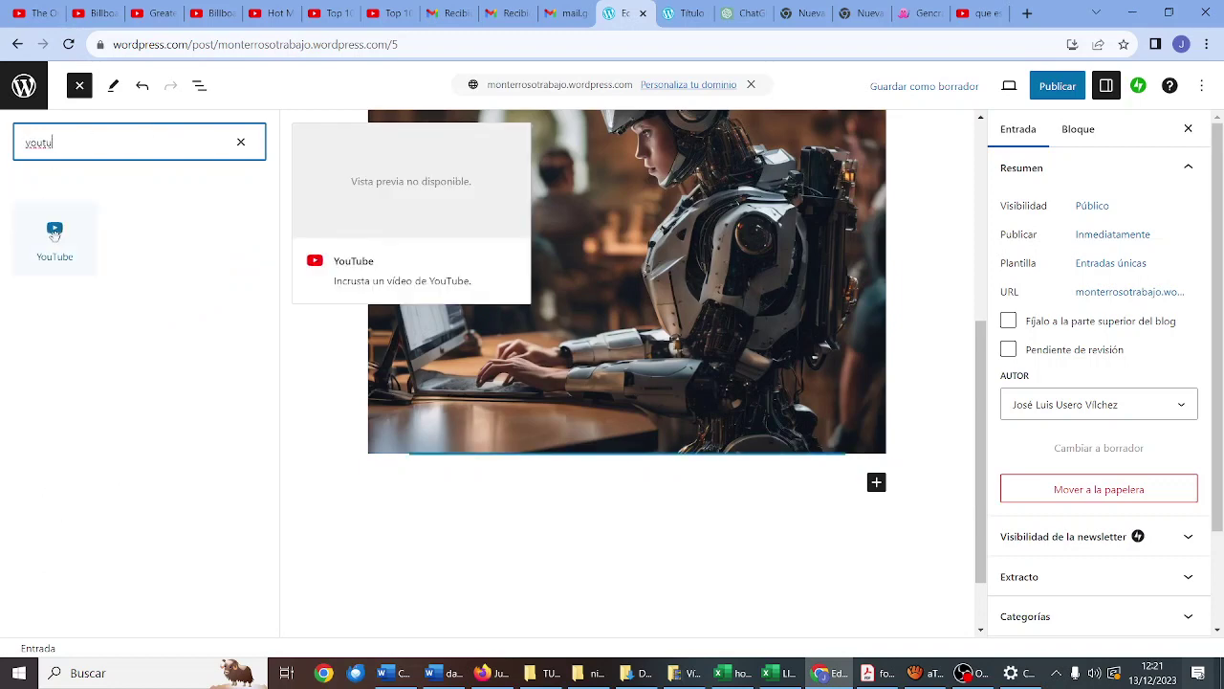
{"action": "left_click", "coordinate": [55, 234]}
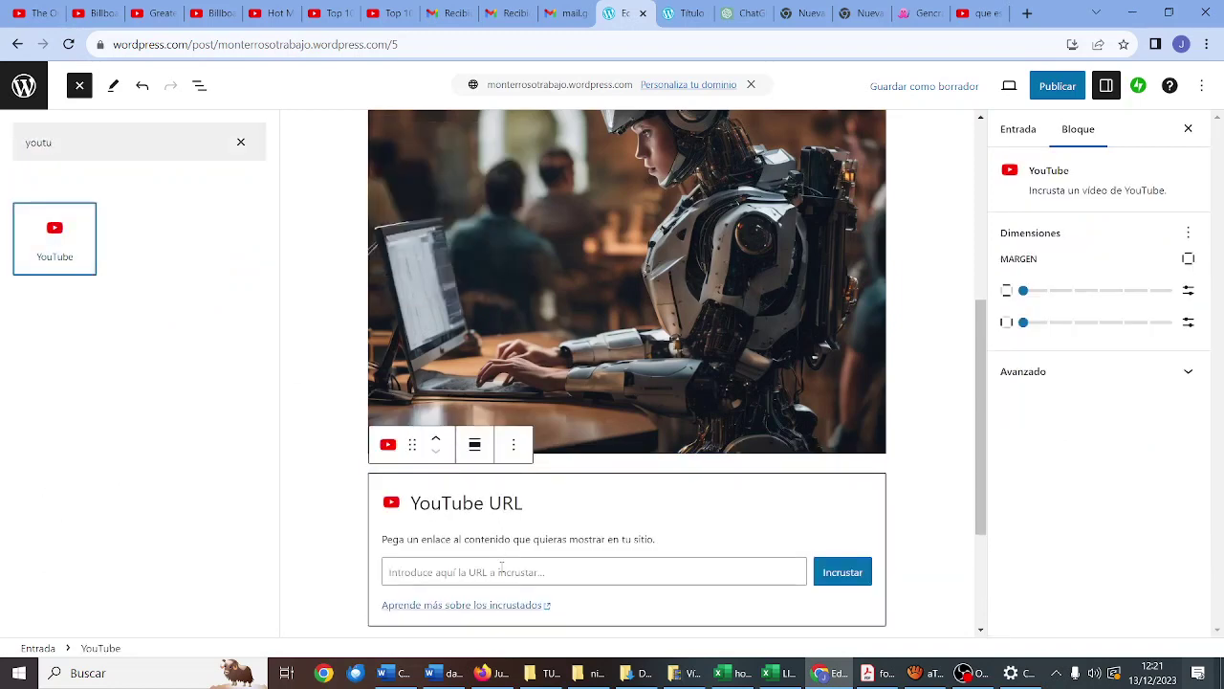
Step: Paste the copied video link as the YouTube block's URL and embed the video
{"action": "left_click", "coordinate": [501, 571]}
{"action": "type", "text": "https://www.youtube.com/watch?v=xrQ1YH0PnrM&pp=ygUXcXVlIGVzIG1hY2hpbmUgbGVhcm5pbmc%3D"}
{"action": "scroll", "coordinate": [519, 546], "scroll_direction": "down", "scroll_amount": 3}
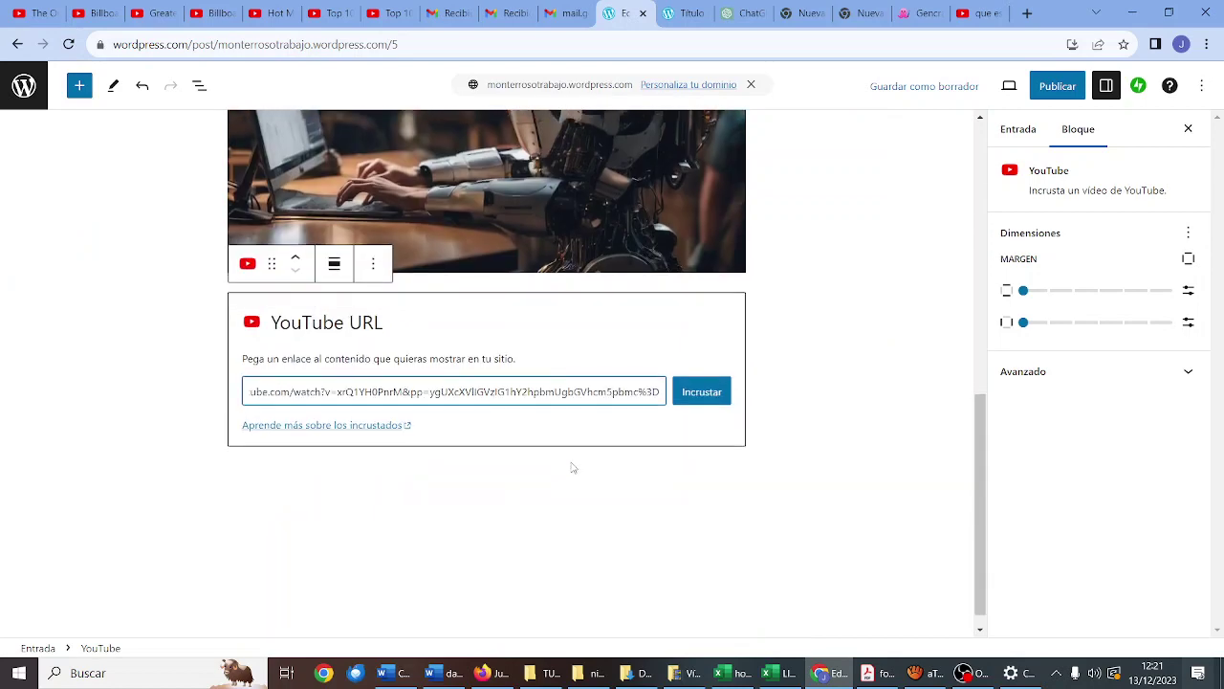
{"action": "left_click", "coordinate": [701, 392]}
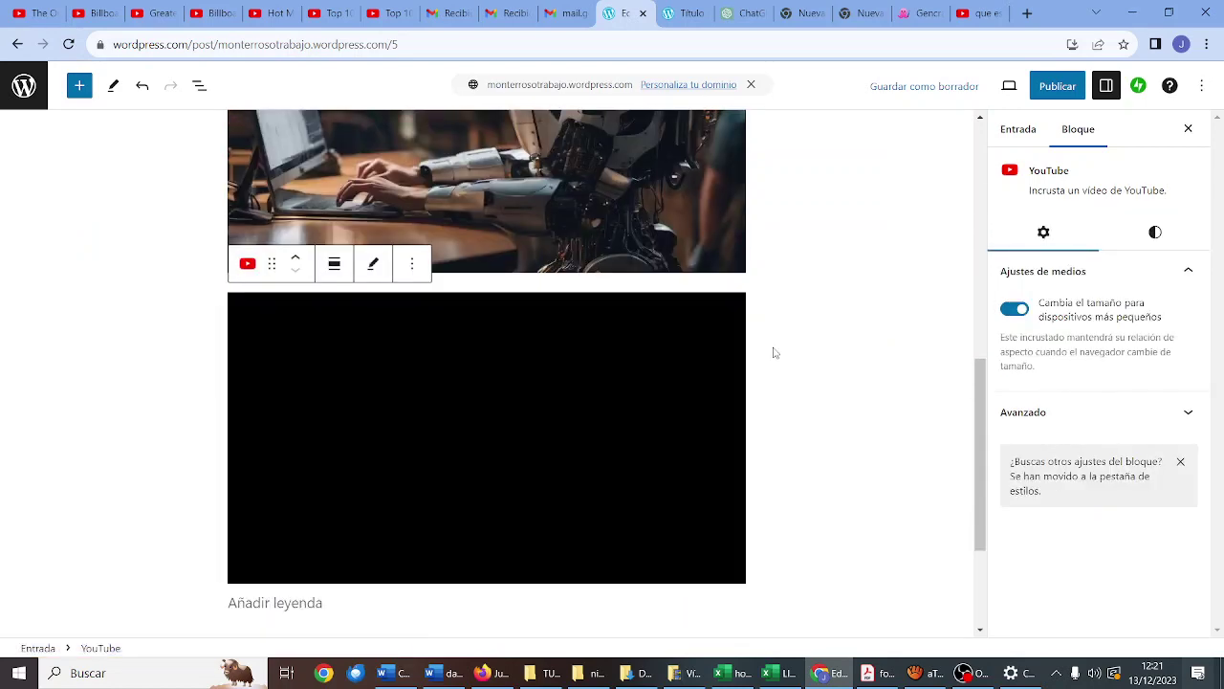
Step: Give the embedded video the caption "¿Qué es Machine Learning?"
{"action": "left_click", "coordinate": [315, 528]}
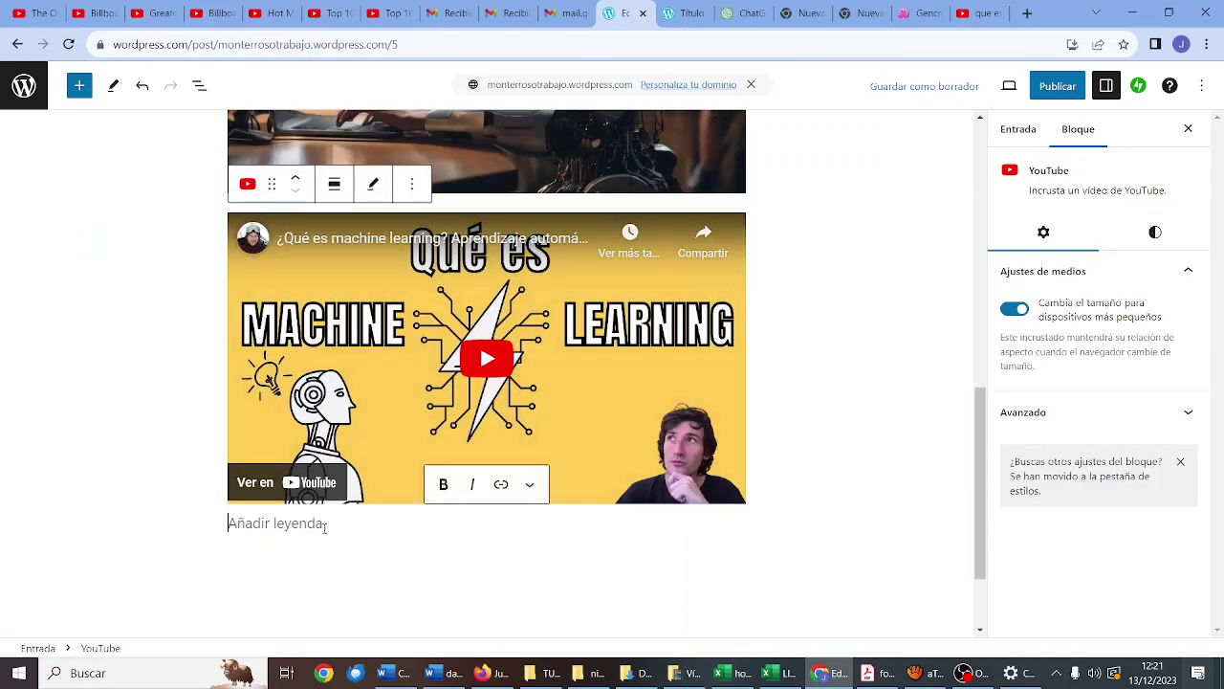
{"action": "type", "text": "¿Qu"}
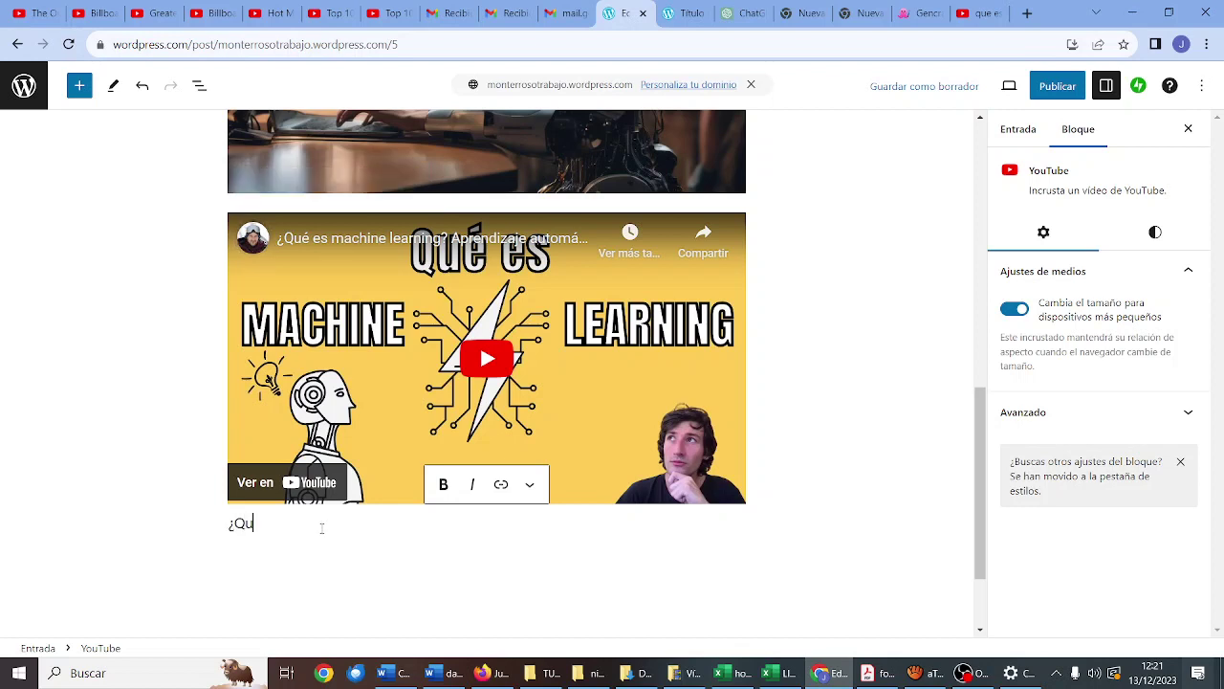
{"action": "type", "text": "é es Machine Learn"}
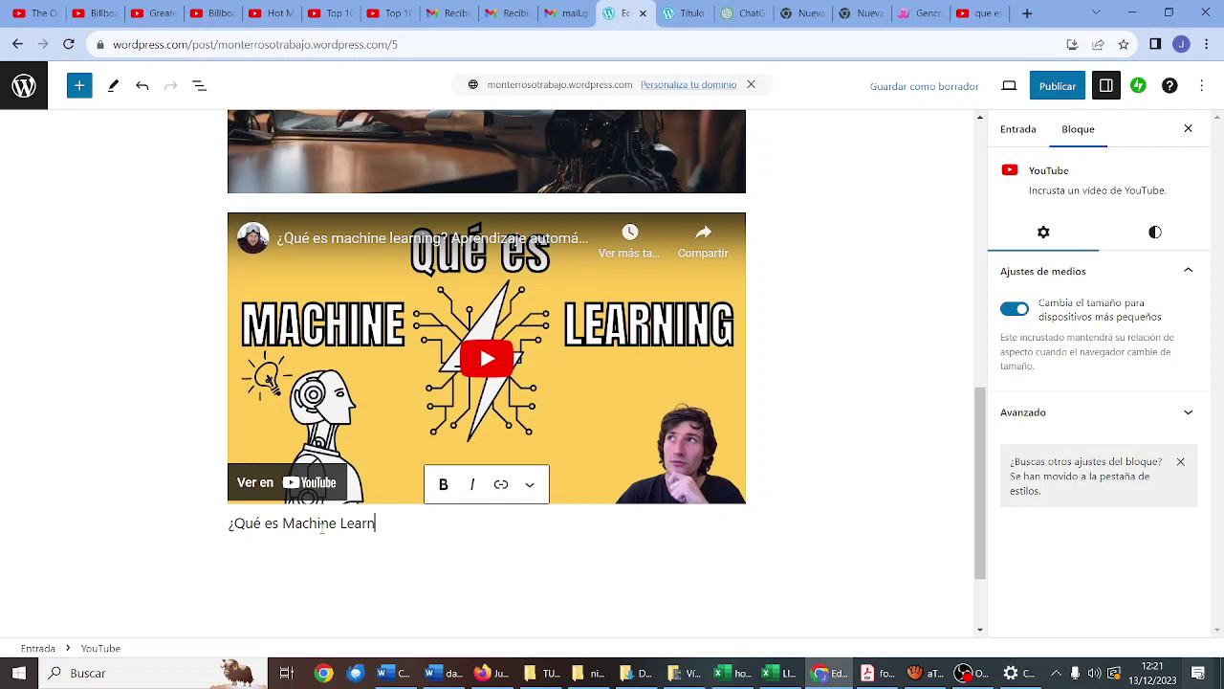
{"action": "type", "text": "ing?"}
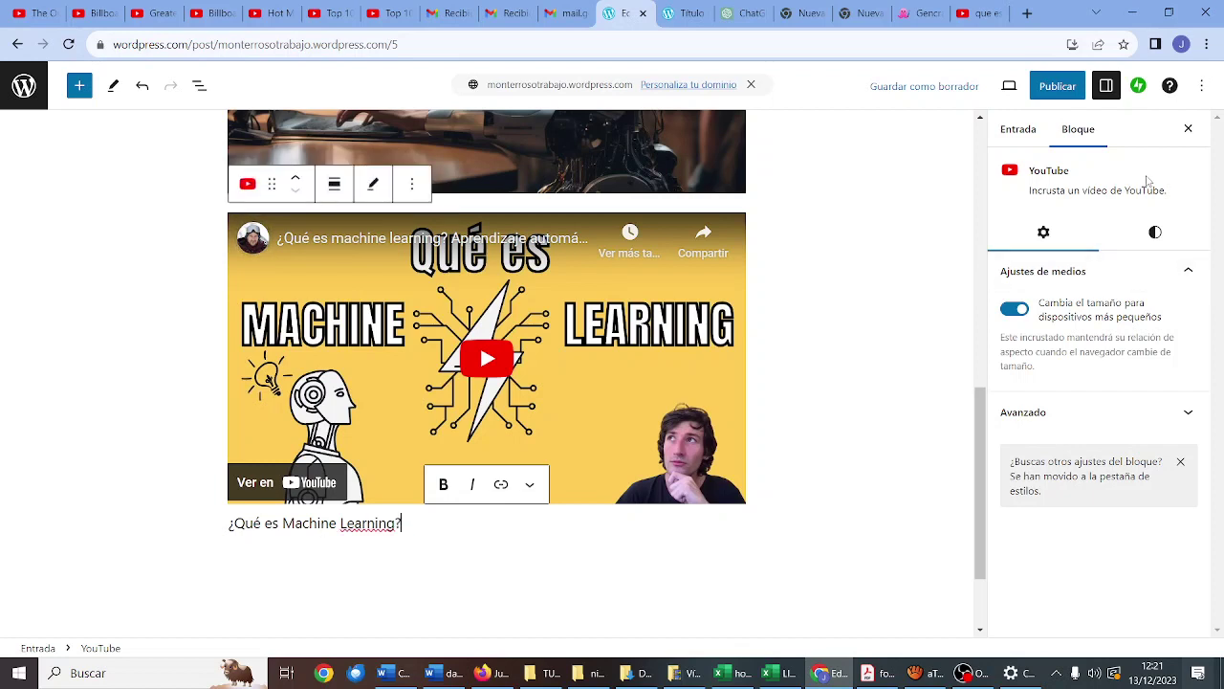
Step: Add the tags "machine learning", "ies monterroso", "inteligencia artificial" and "ia" to the post
{"action": "left_click", "coordinate": [1022, 131]}
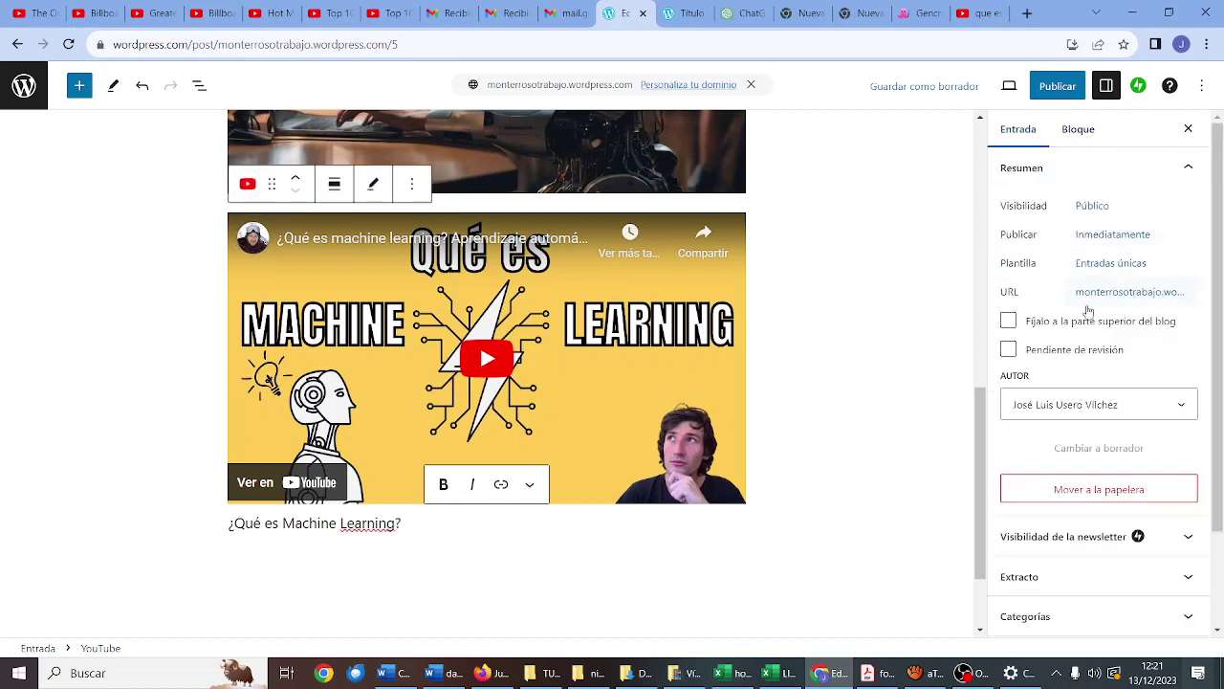
{"action": "scroll", "coordinate": [1088, 309], "scroll_direction": "down", "scroll_amount": 2}
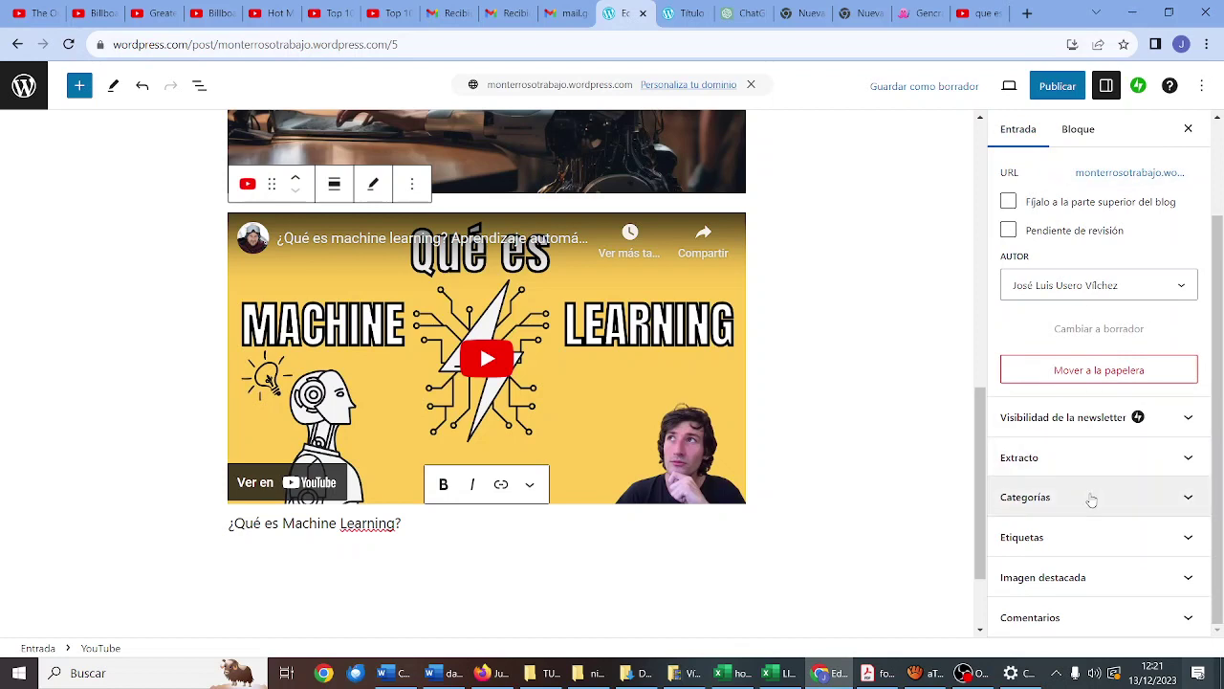
{"action": "left_click", "coordinate": [1101, 537]}
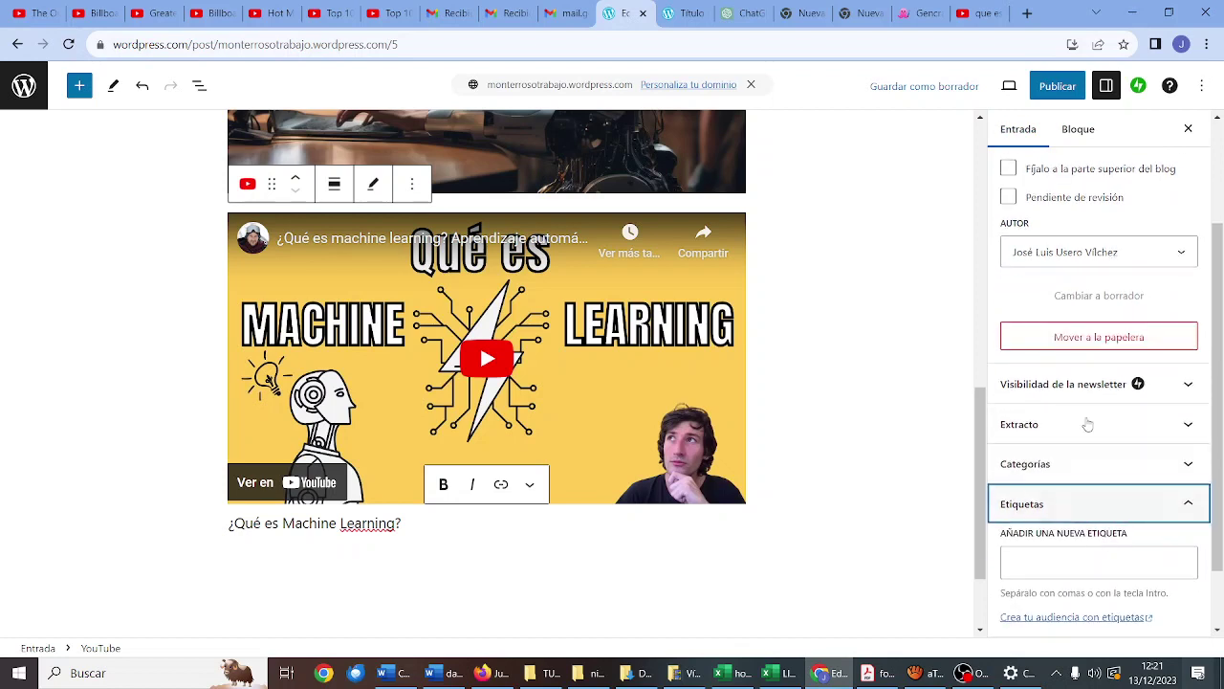
{"action": "left_click", "coordinate": [1082, 484]}
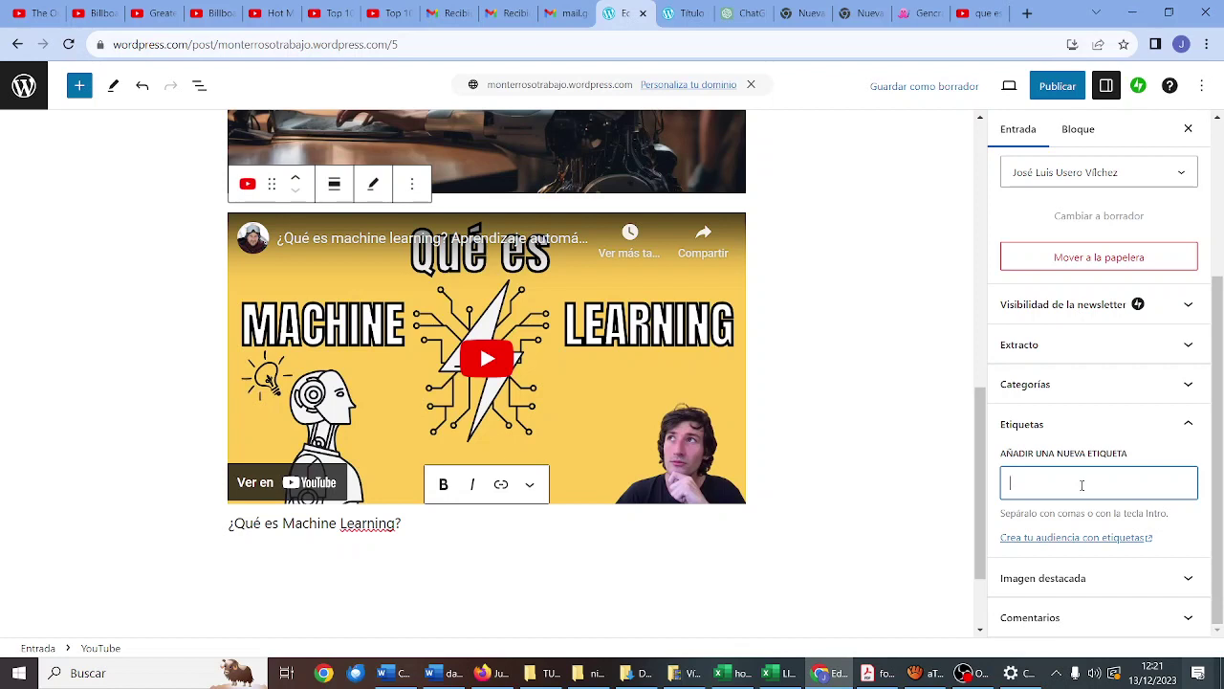
{"action": "type", "text": "machine learning"}
{"action": "key", "text": "Return"}
{"action": "type", "text": "ie"}
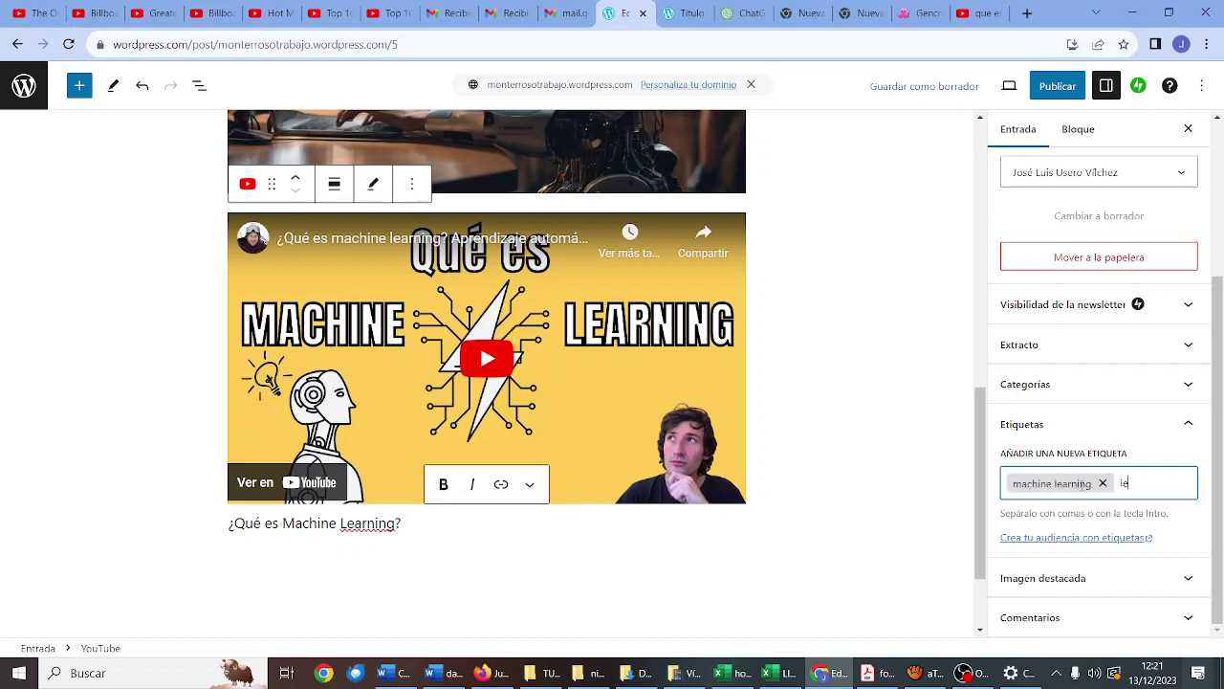
{"action": "type", "text": "s monterroso"}
{"action": "key", "text": "Return"}
{"action": "type", "text": "inteli"}
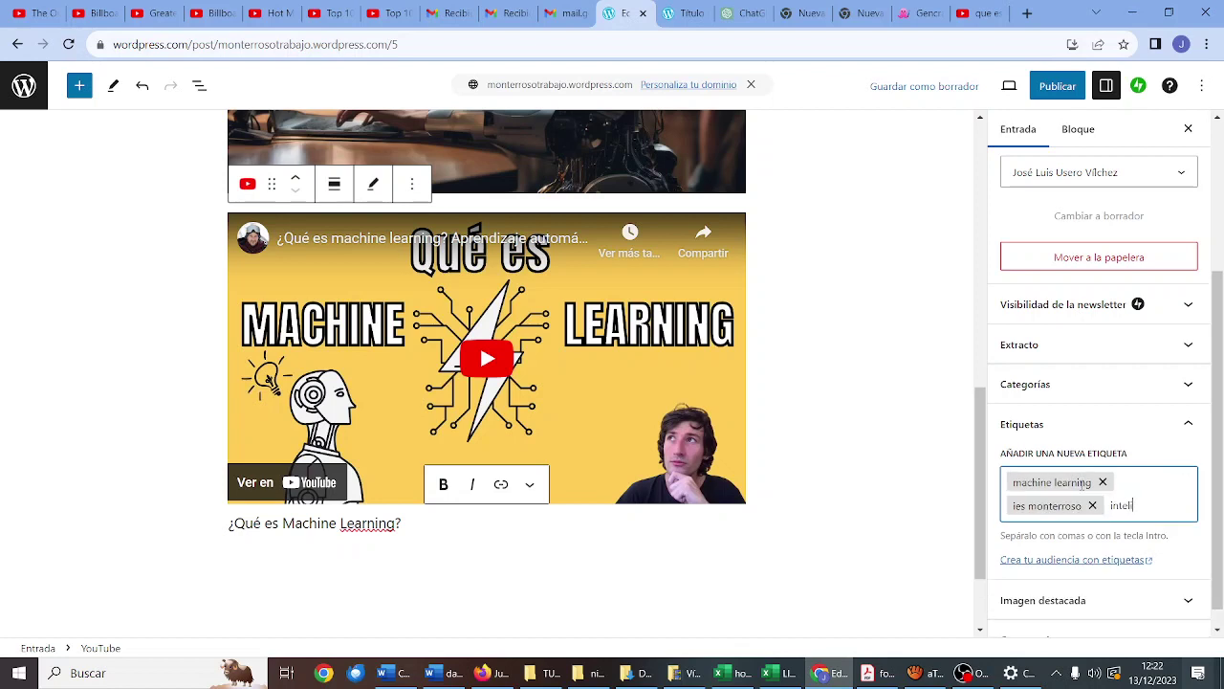
{"action": "type", "text": "gencia artificial"}
{"action": "key", "text": "Return"}
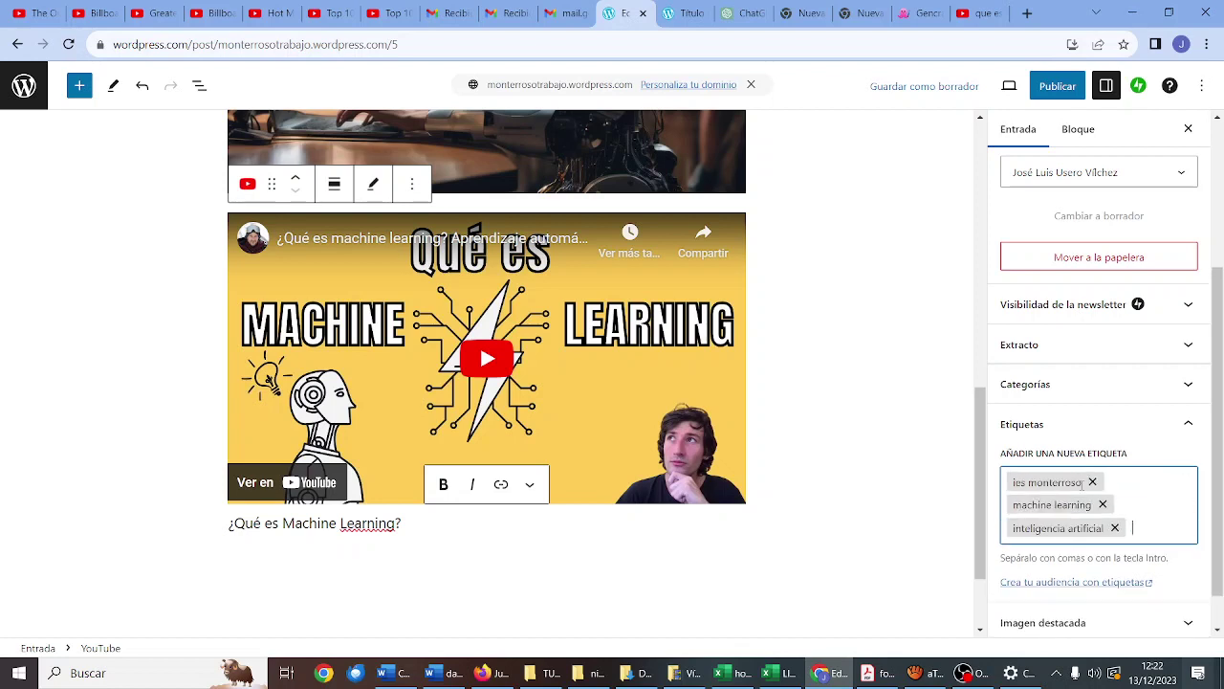
{"action": "type", "text": "ia"}
{"action": "key", "text": "BackSpace"}
{"action": "key", "text": "BackSpace"}
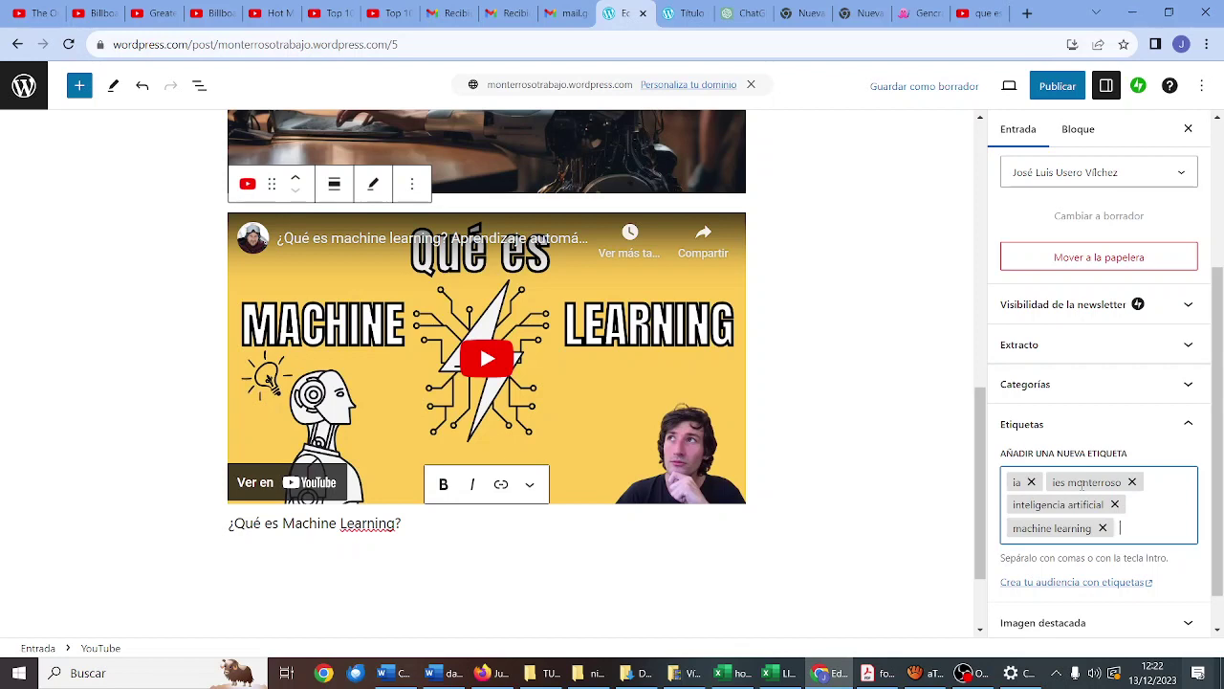
Step: Add the tags "aprendizaje automático", "computación y robótica" and "3º eso" to the post
{"action": "type", "text": "aprendizaje aut"}
{"action": "type", "text": "om"}
{"action": "type", "text": "ático"}
{"action": "key", "text": "Return"}
{"action": "type", "text": "compu"}
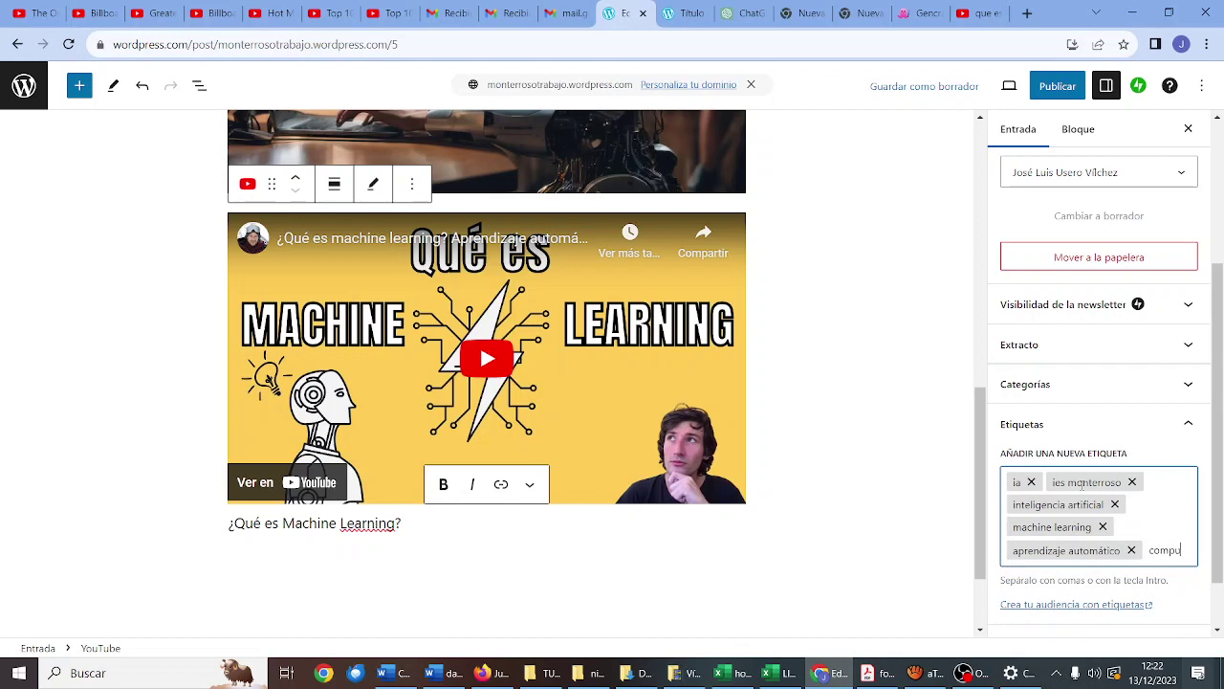
{"action": "type", "text": "tación y robótica"}
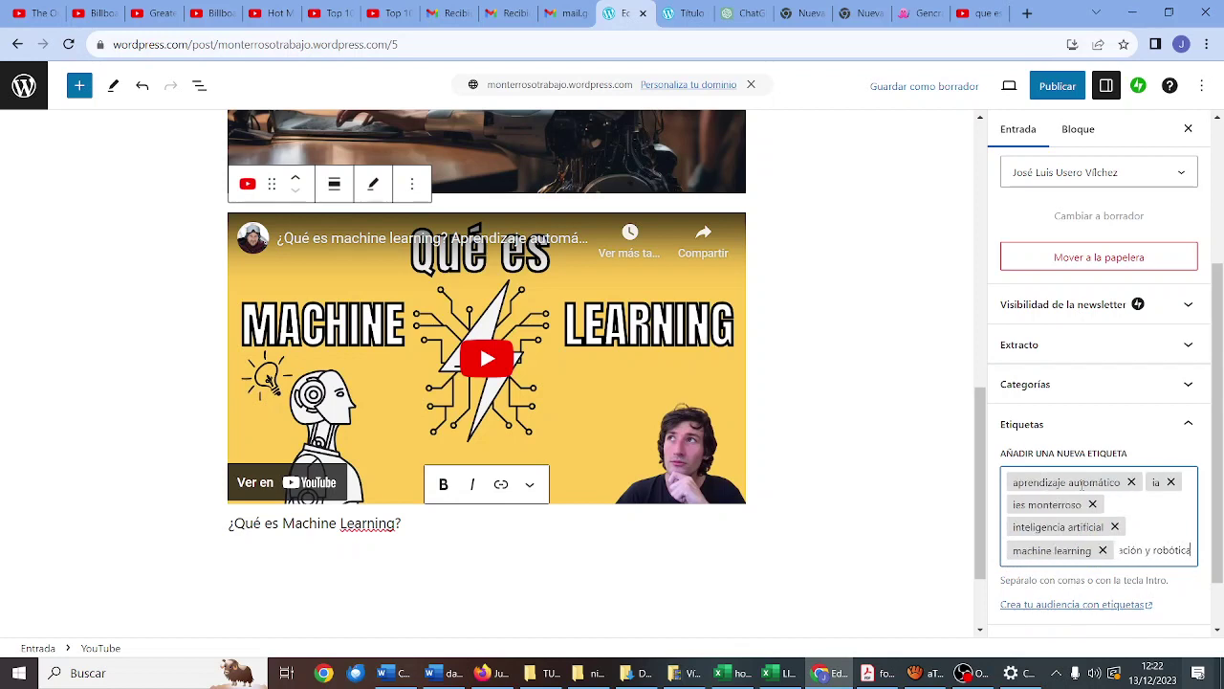
{"action": "key", "text": "Return"}
{"action": "type", "text": "3º eso"}
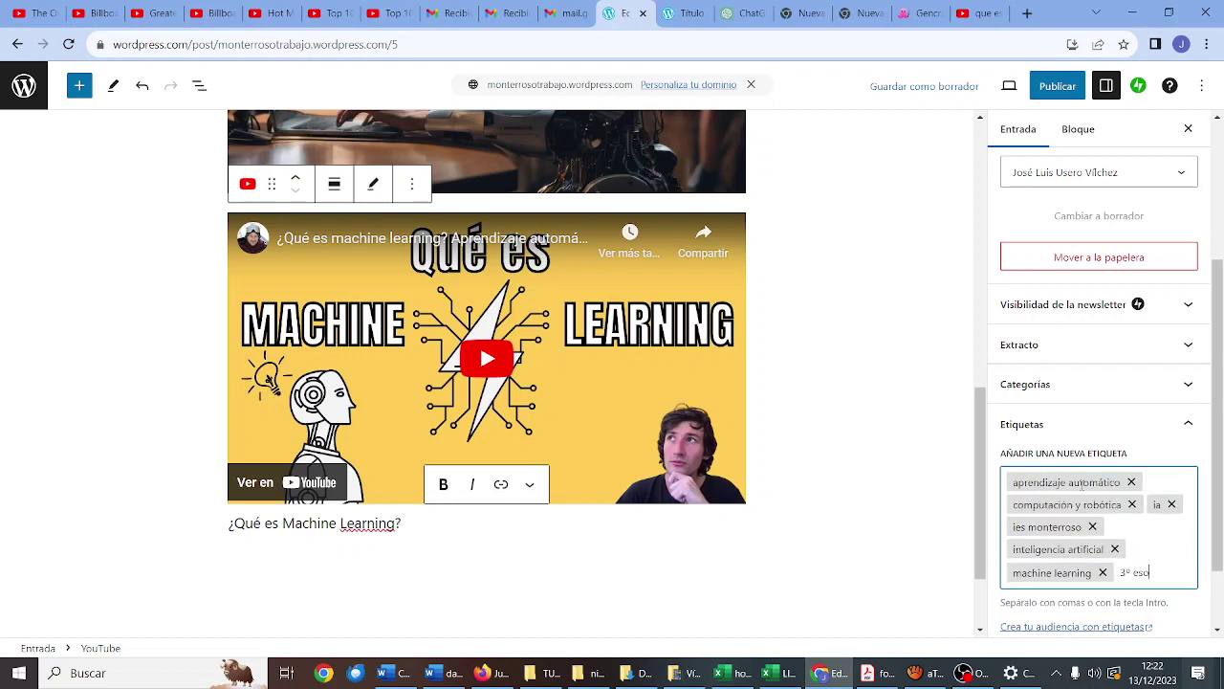
{"action": "key", "text": "Return"}
Step: Set the robot-at-laptop picture from the media library as the post's featured image
{"action": "scroll", "coordinate": [1070, 402], "scroll_direction": "down", "scroll_amount": 1}
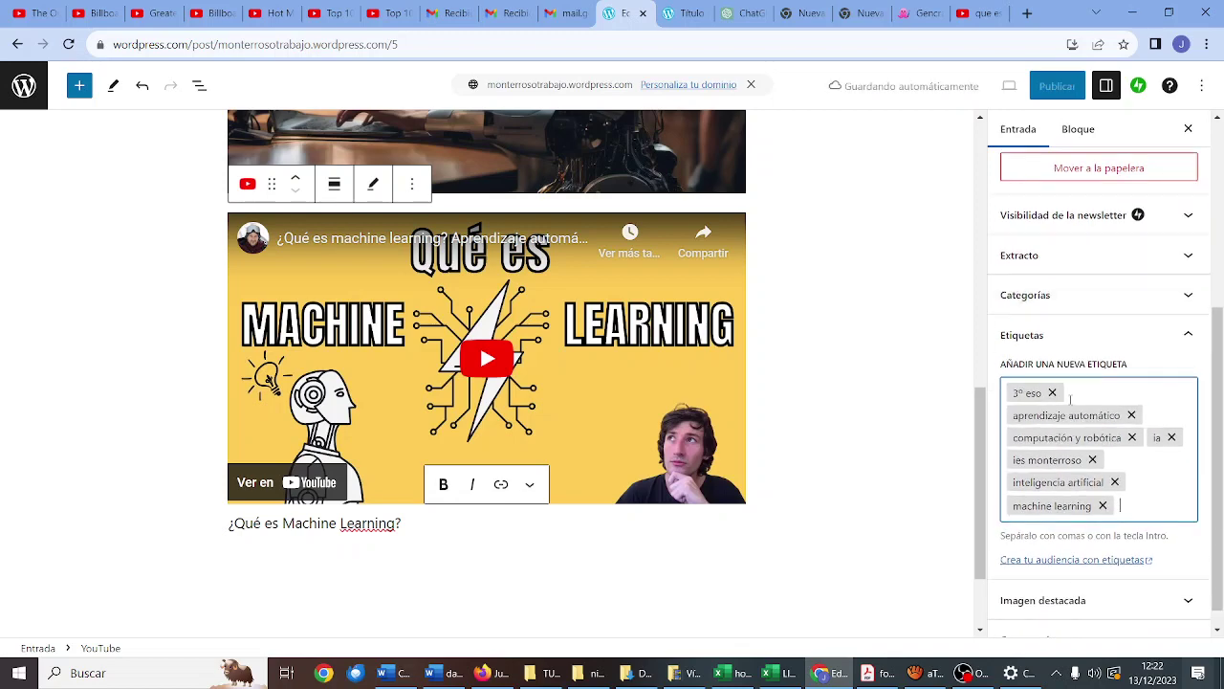
{"action": "left_click", "coordinate": [1081, 579]}
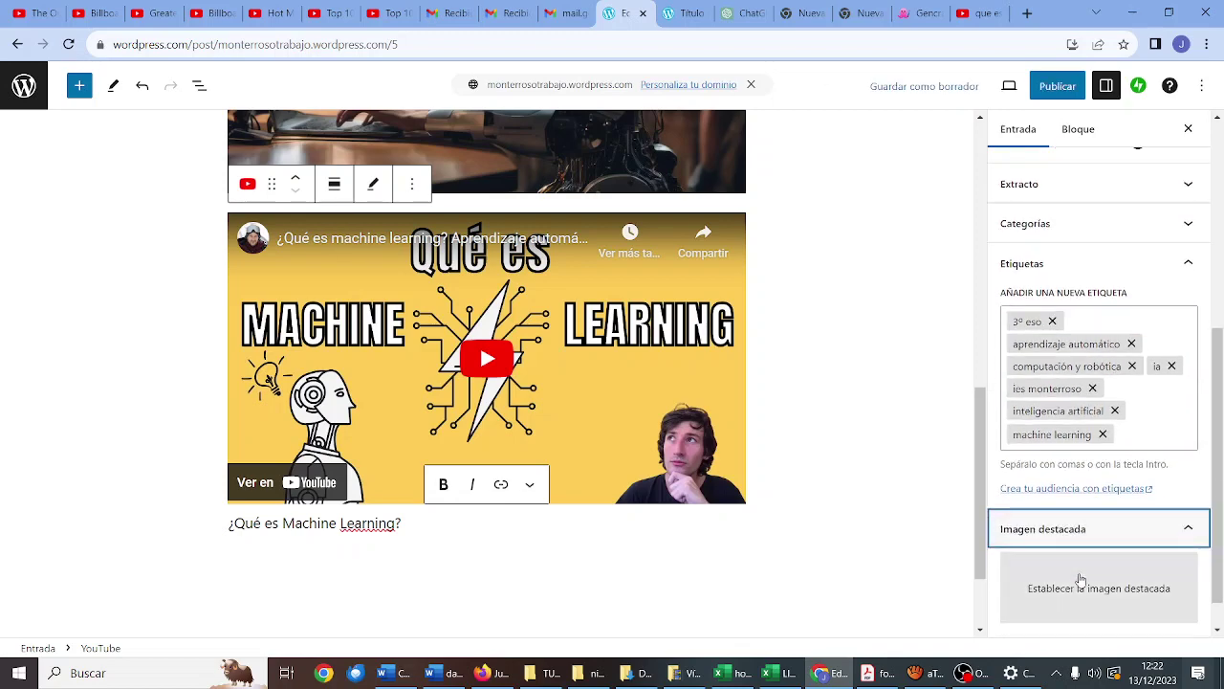
{"action": "left_click", "coordinate": [1083, 592]}
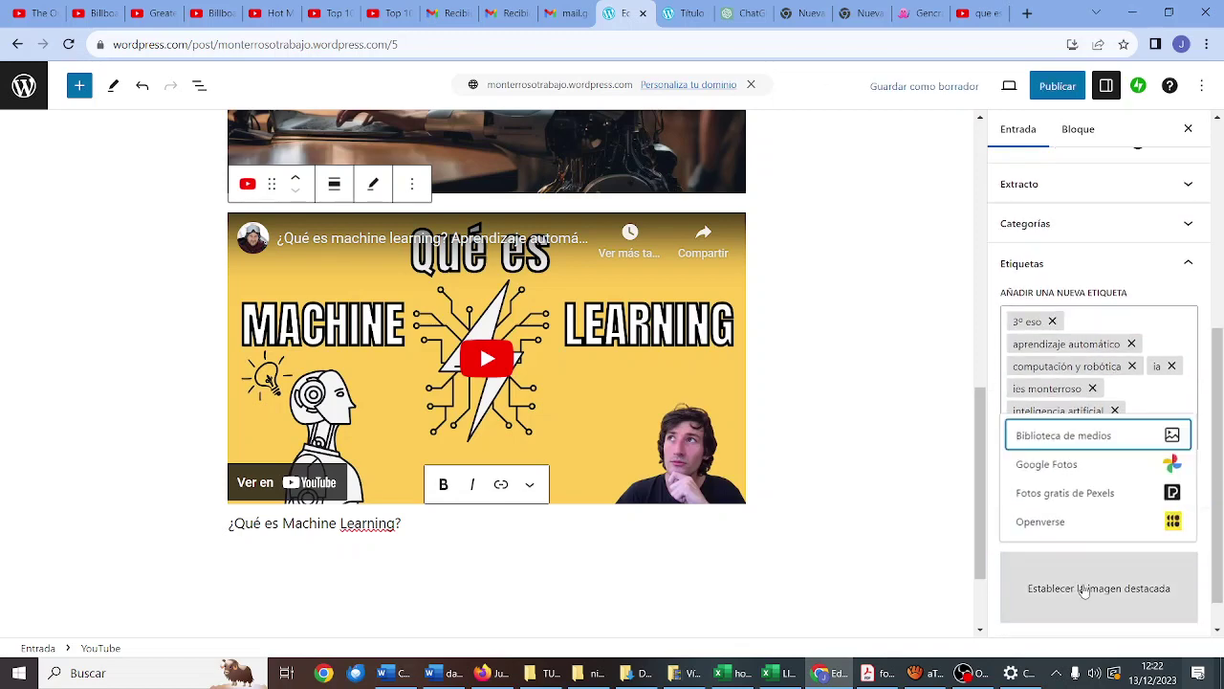
{"action": "left_click", "coordinate": [1067, 436]}
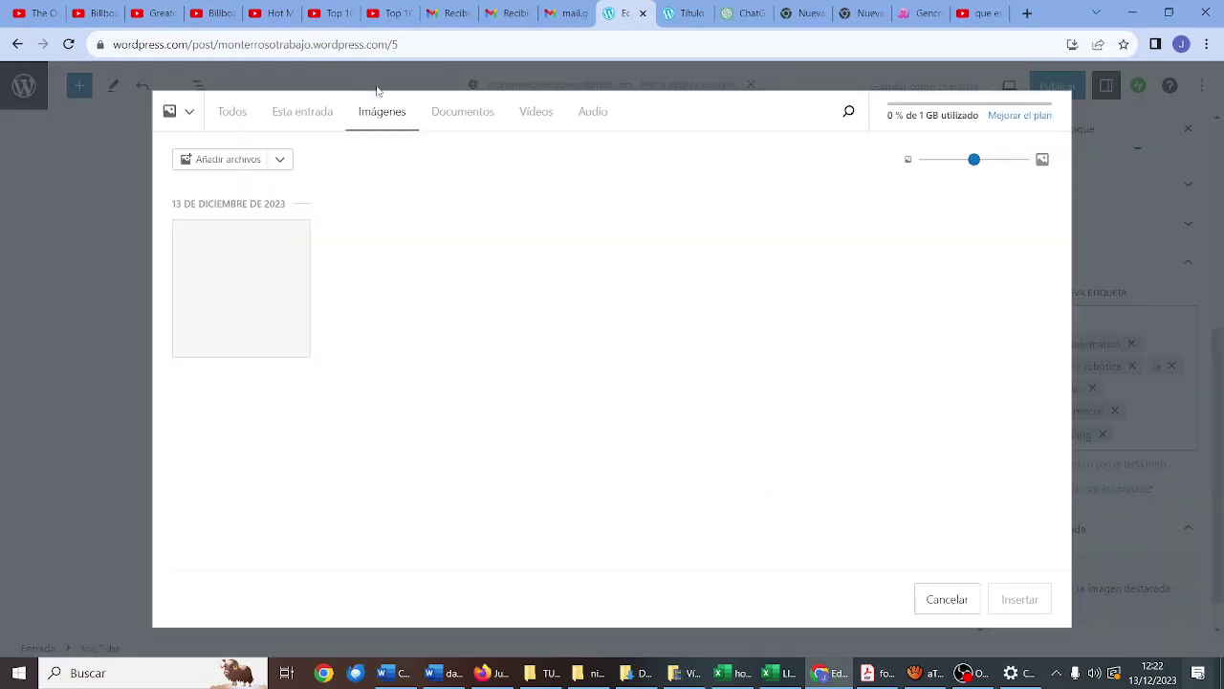
{"action": "left_click", "coordinate": [256, 281]}
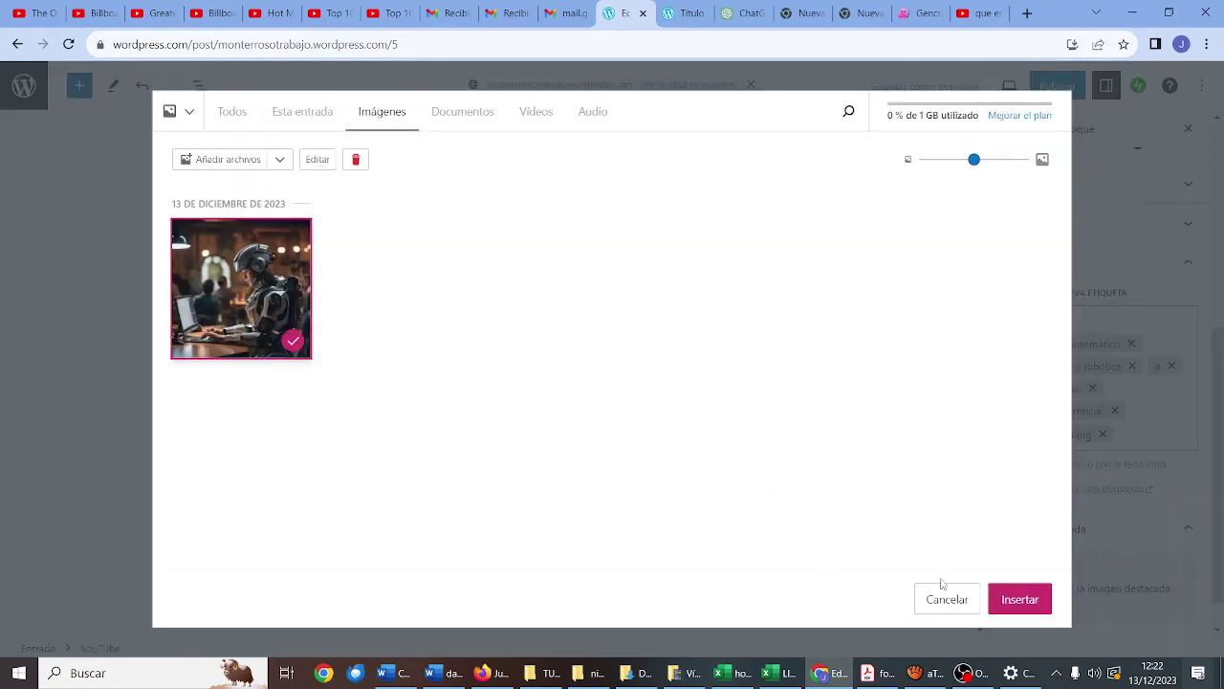
{"action": "left_click", "coordinate": [1016, 600]}
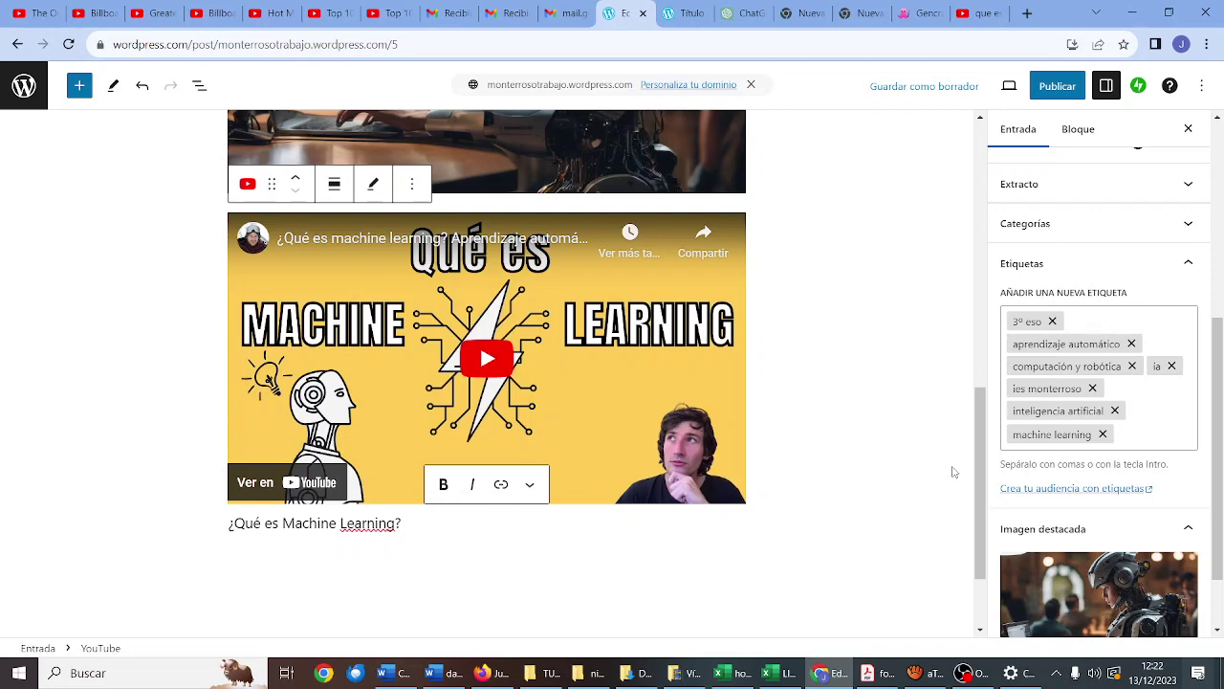
Step: Publish the machine learning post immediately with public visibility
{"action": "scroll", "coordinate": [1135, 494], "scroll_direction": "down", "scroll_amount": 2}
{"action": "scroll", "coordinate": [1133, 493], "scroll_direction": "up", "scroll_amount": 10}
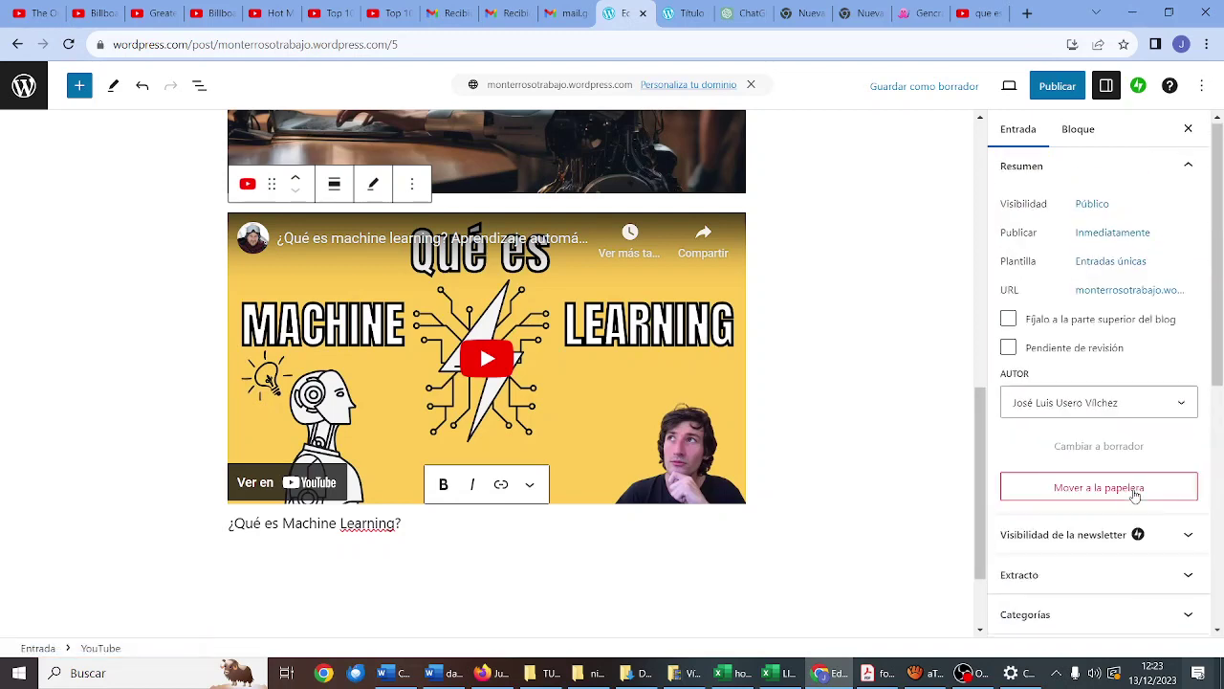
{"action": "left_click", "coordinate": [1058, 88]}
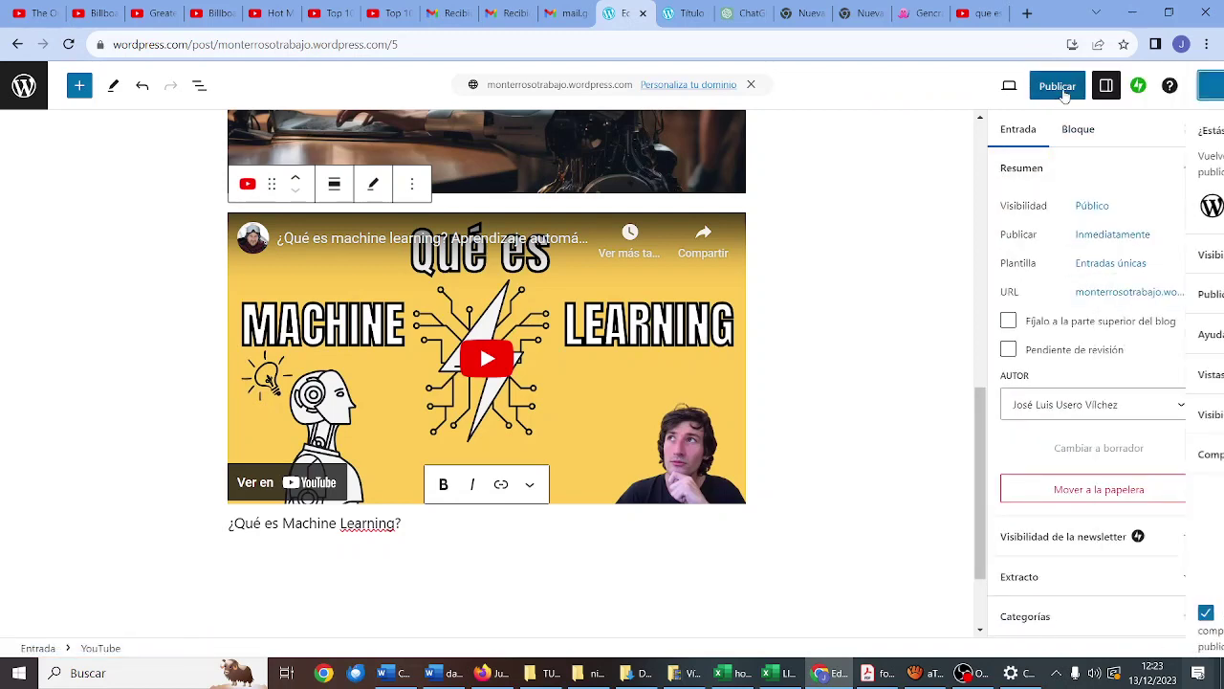
{"action": "left_click", "coordinate": [1058, 88]}
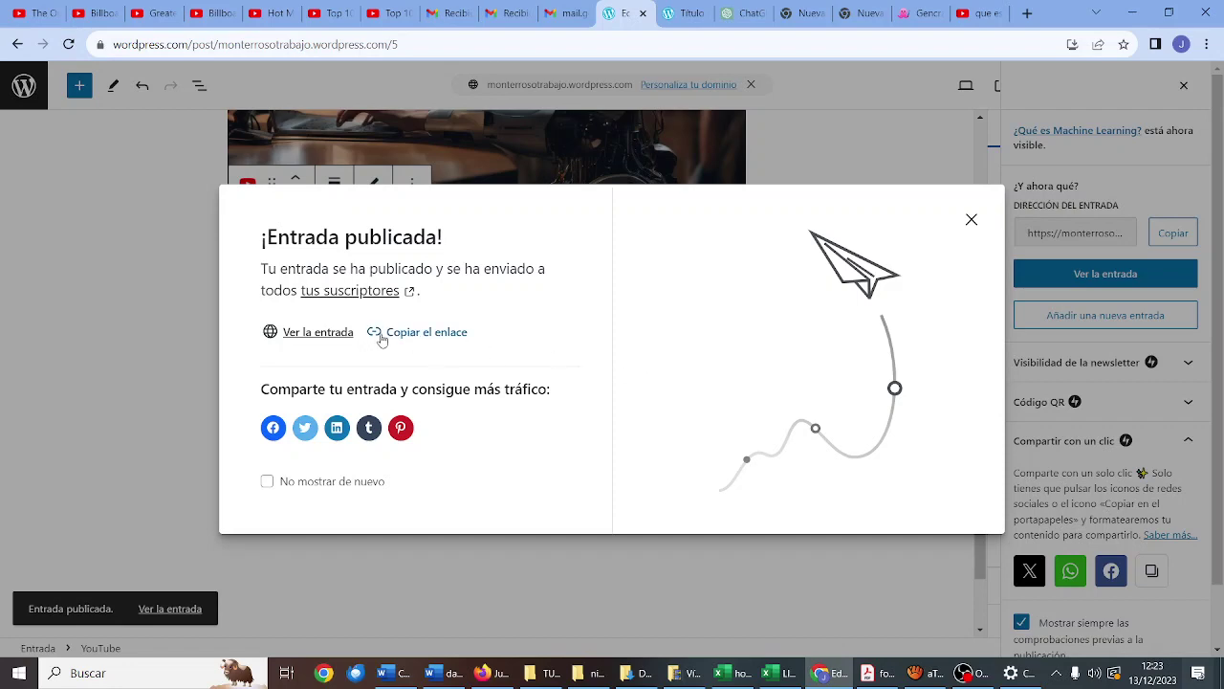
Step: View the published post and examine its featured image, content image, embedded video, caption and tags
{"action": "left_click", "coordinate": [343, 339]}
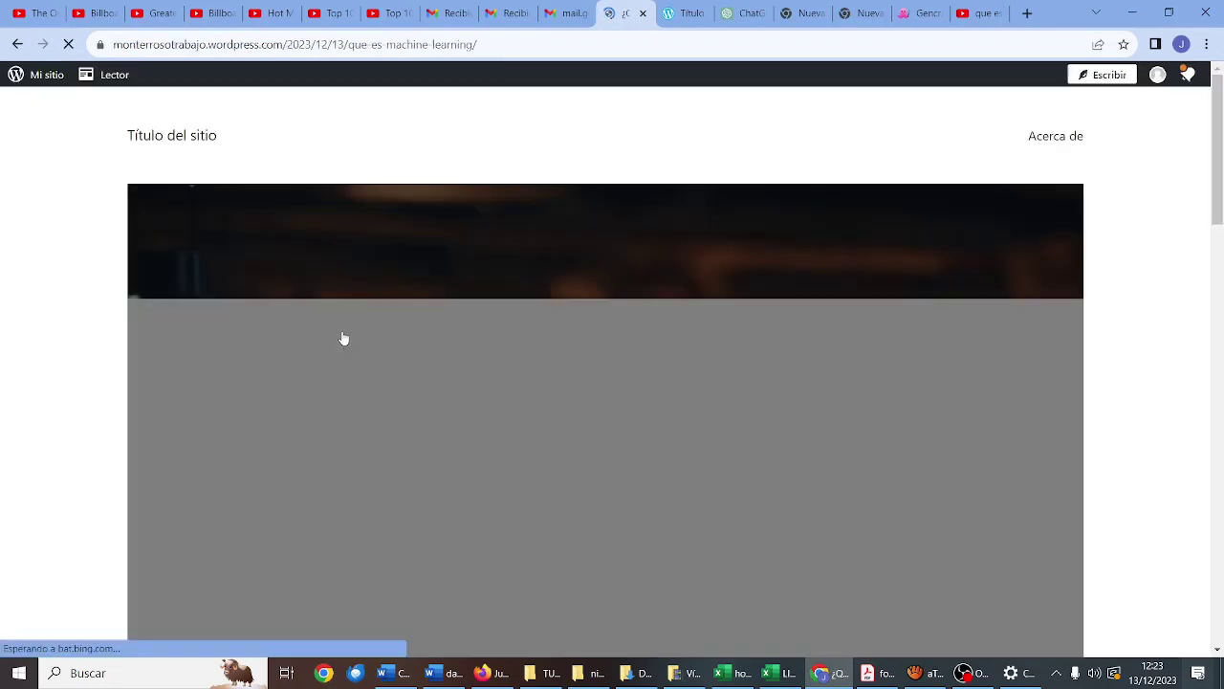
{"action": "scroll", "coordinate": [375, 294], "scroll_direction": "down", "scroll_amount": 6}
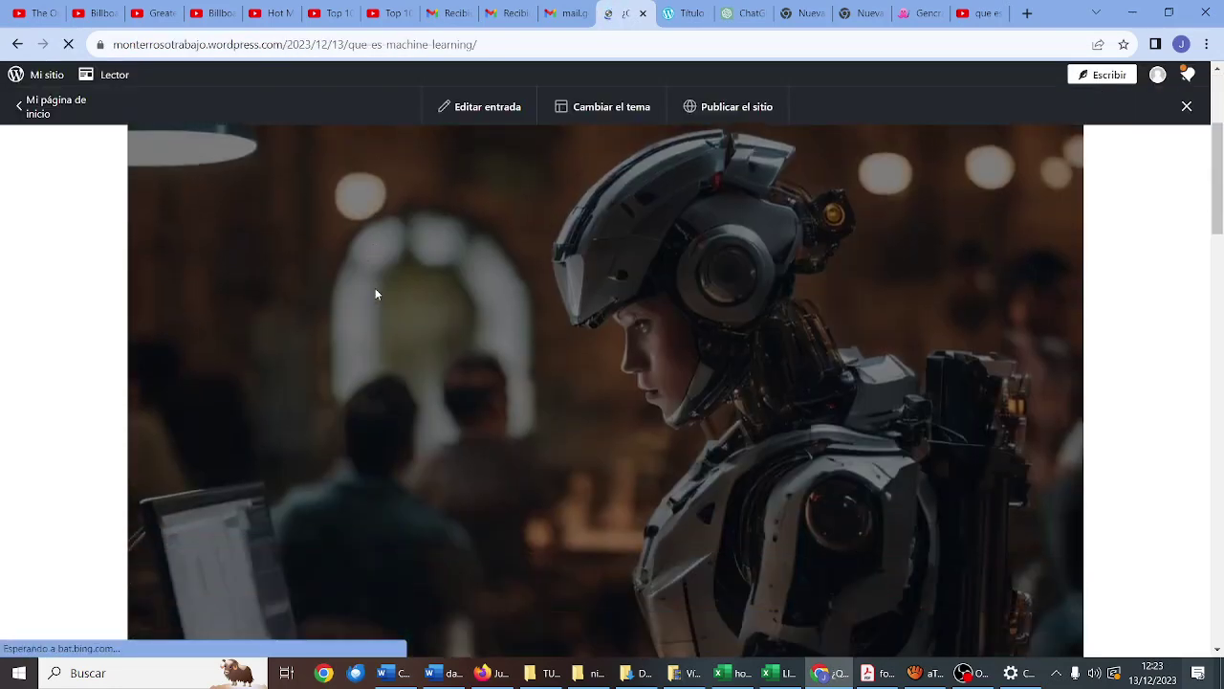
{"action": "scroll", "coordinate": [375, 294], "scroll_direction": "down", "scroll_amount": 10}
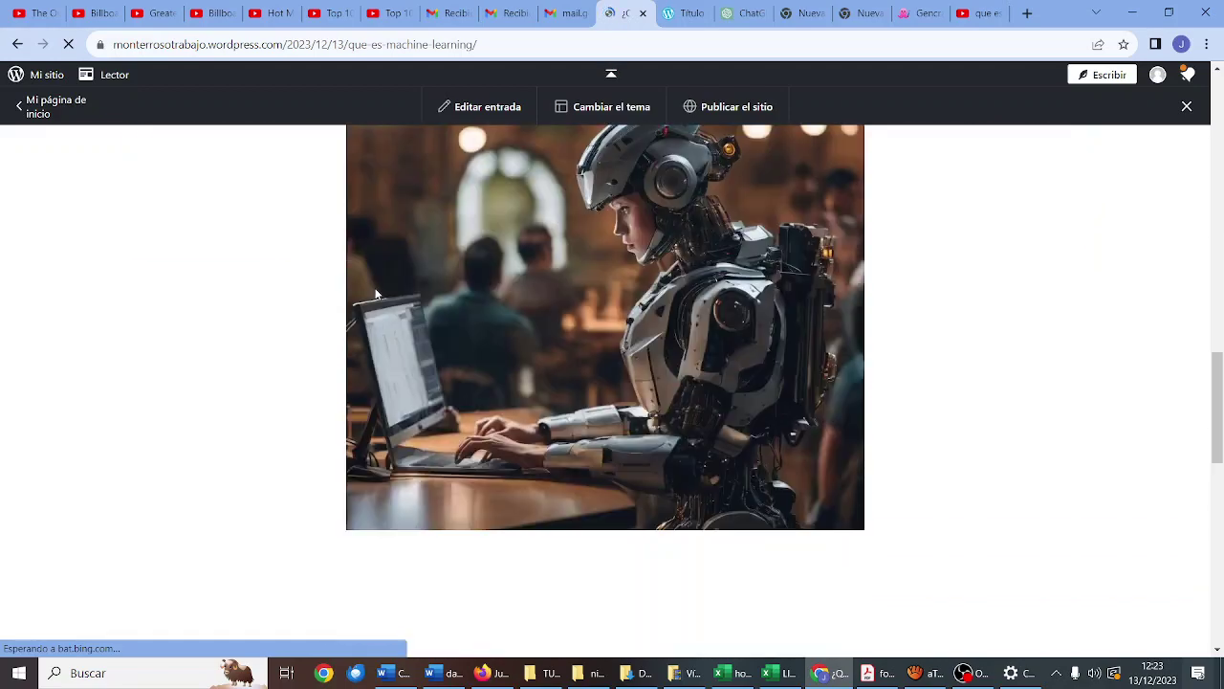
{"action": "scroll", "coordinate": [376, 293], "scroll_direction": "down", "scroll_amount": 3}
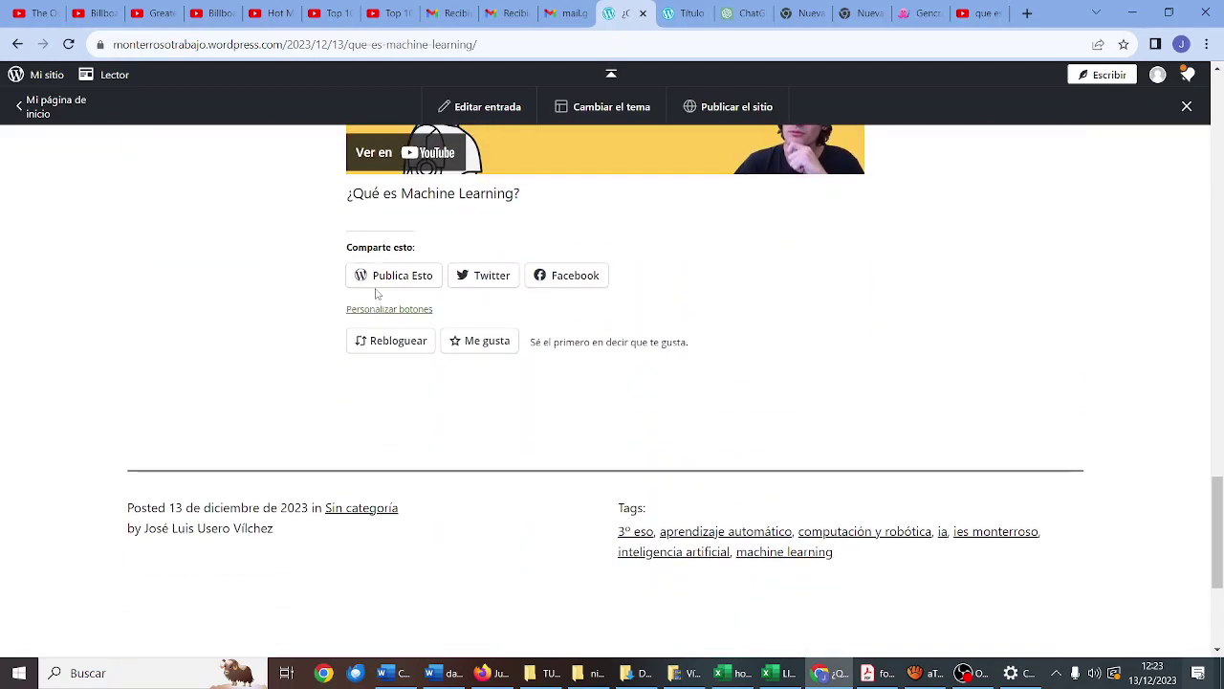
{"action": "scroll", "coordinate": [376, 292], "scroll_direction": "up", "scroll_amount": 8}
{"action": "scroll", "coordinate": [376, 295], "scroll_direction": "up", "scroll_amount": 5}
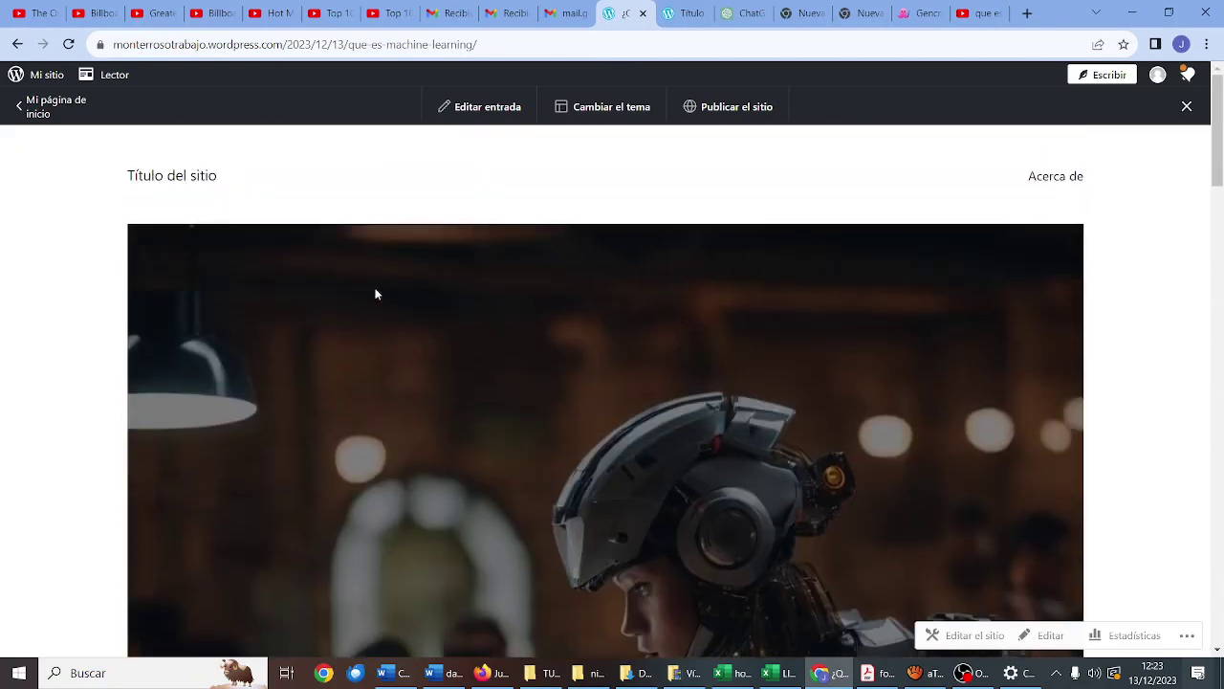